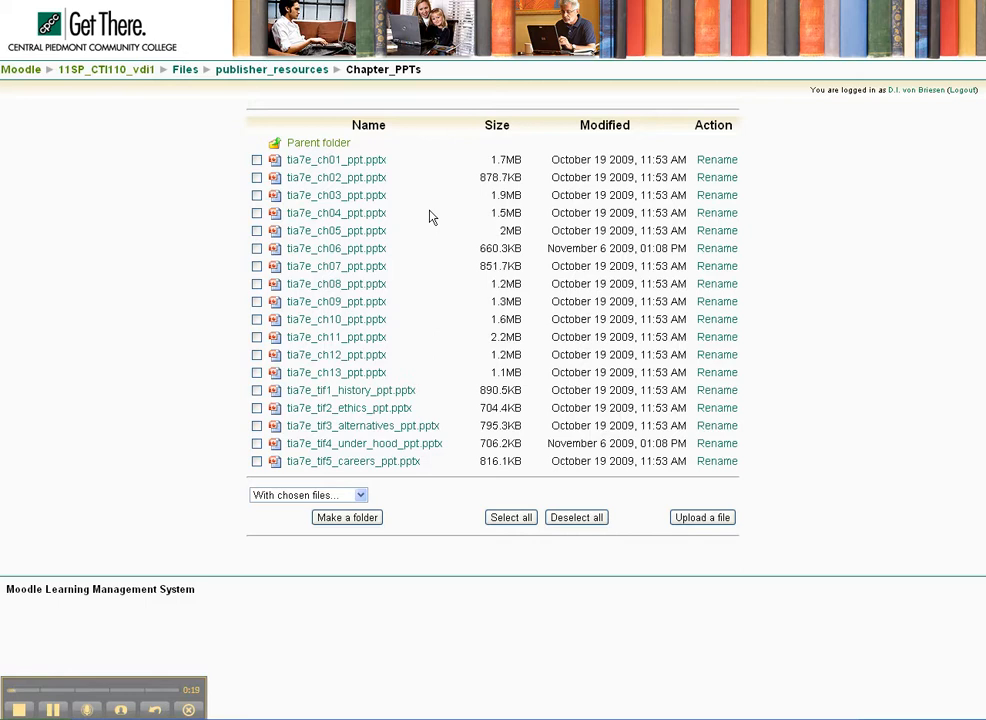
Open the 11SP_CTI110_vdi1 course page and start adding a link to a file or web site in the Chapter 1 section
{"action": "left_click", "coordinate": [98, 71]}
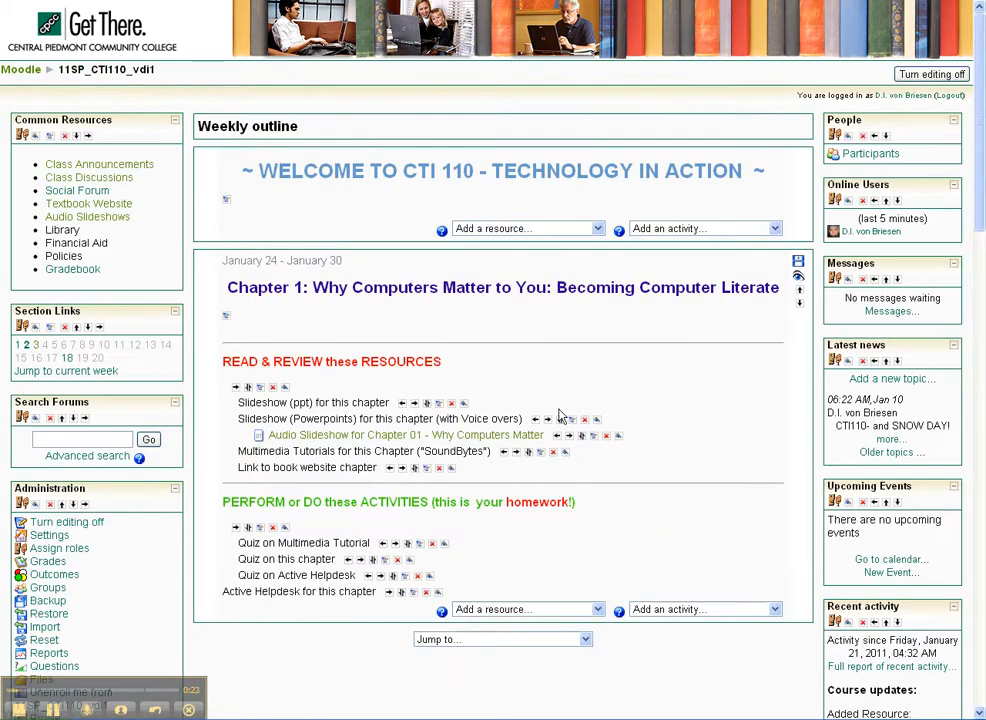
{"action": "scroll", "coordinate": [579, 407], "scroll_direction": "down", "scroll_amount": 3}
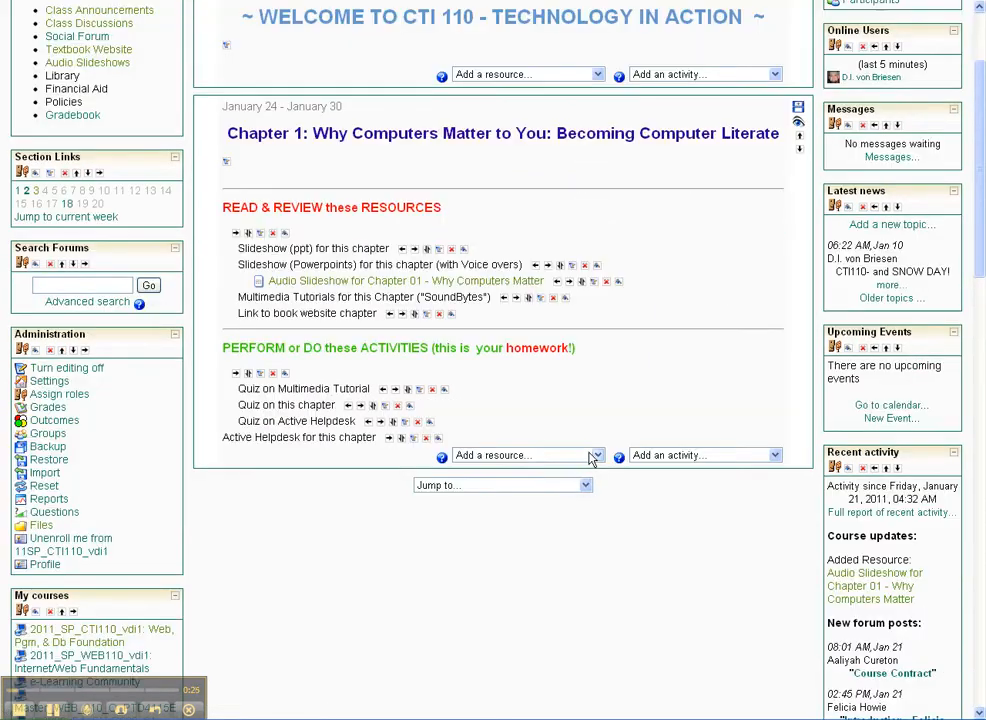
{"action": "left_click", "coordinate": [591, 458]}
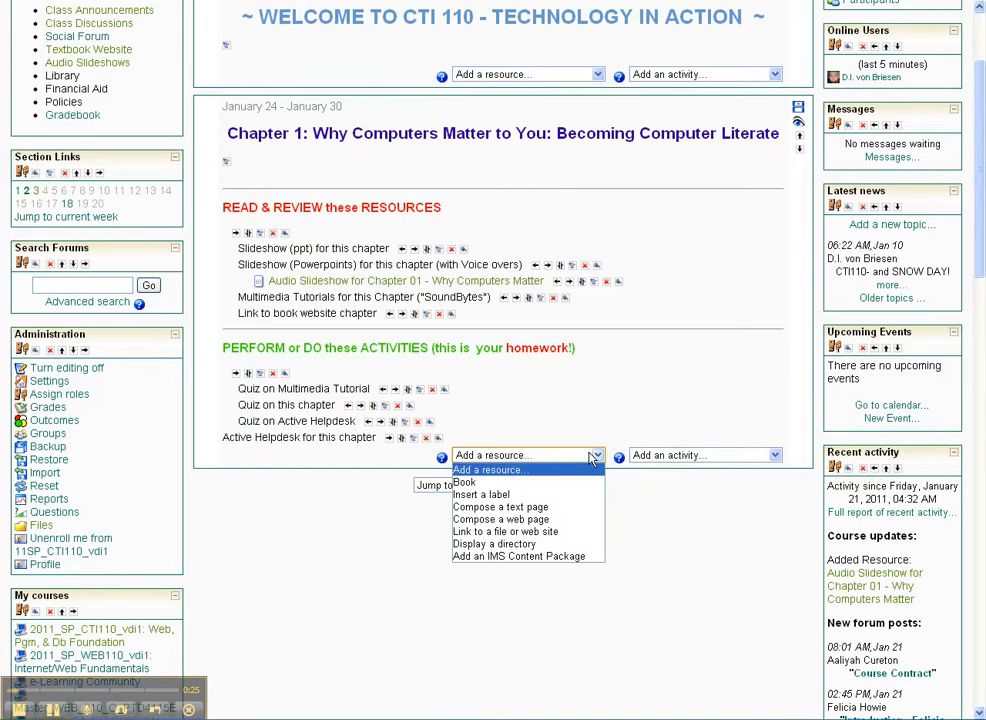
{"action": "left_click", "coordinate": [559, 538]}
Name the new resource "Slideshow for Chapter 01 - Why Computers Matter"
{"action": "left_click", "coordinate": [440, 186]}
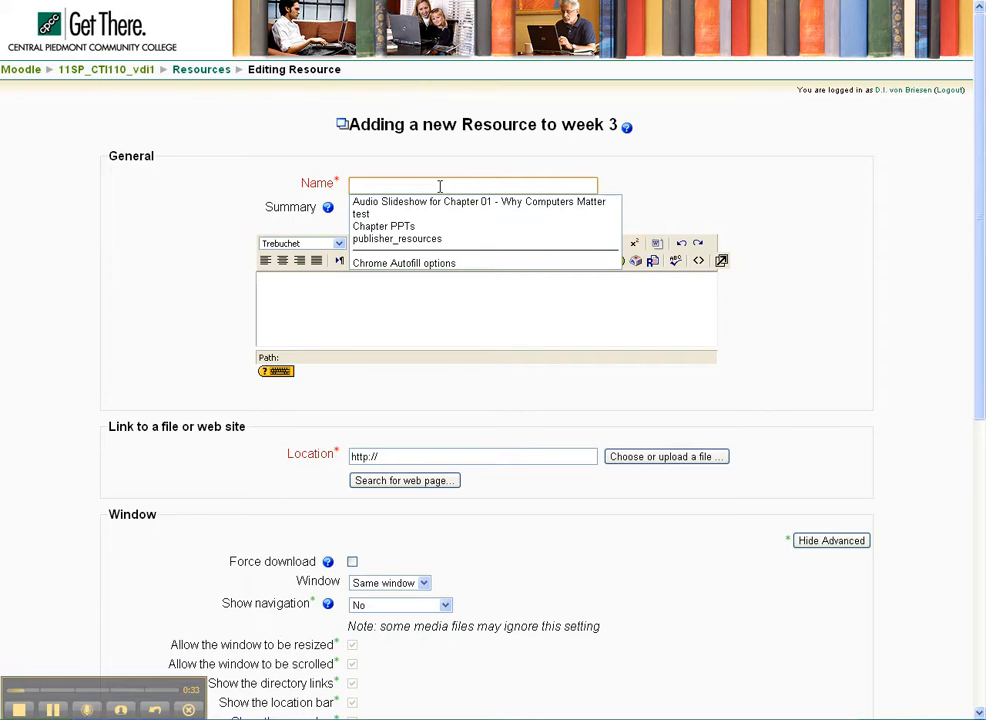
{"action": "key", "text": "Down"}
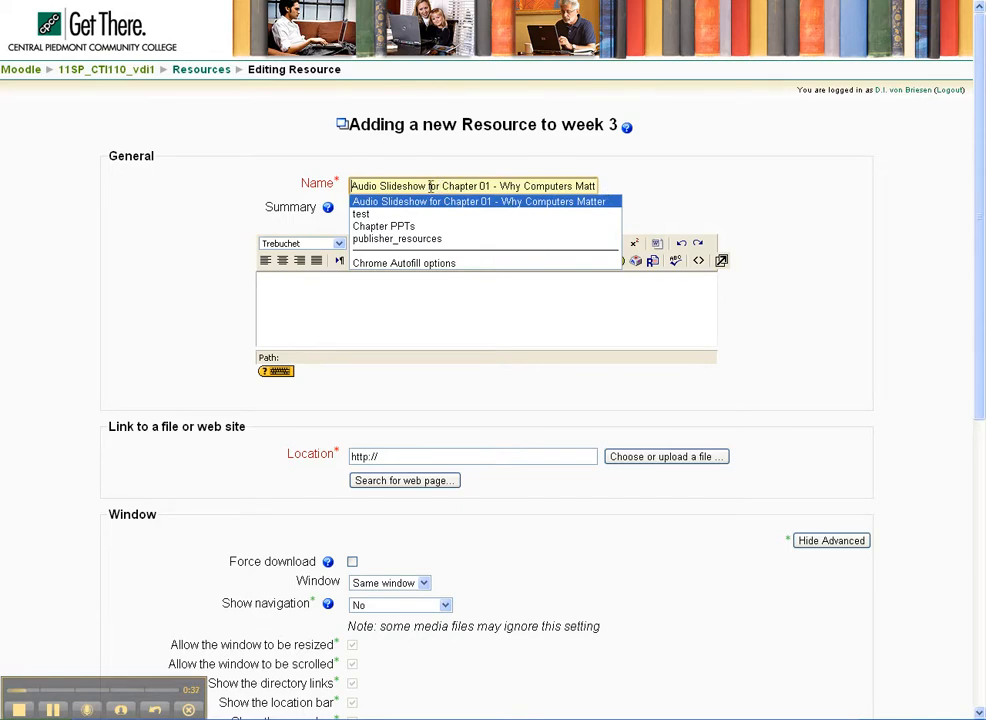
{"action": "left_click_drag", "start_coordinate": [380, 186], "coordinate": [330, 188]}
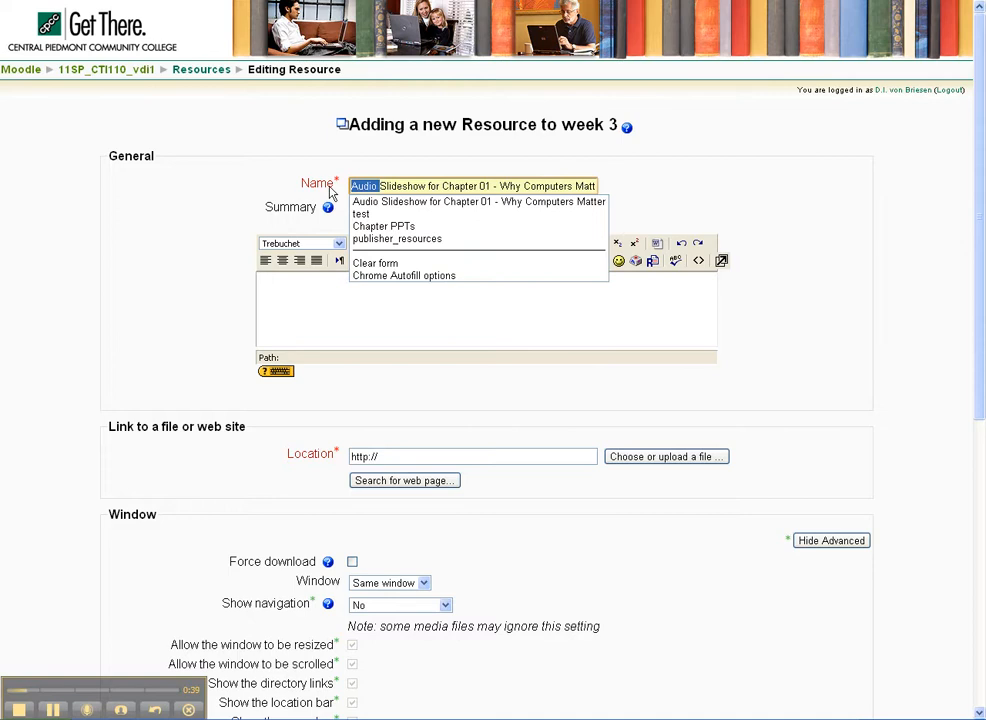
{"action": "key", "text": "BackSpace"}
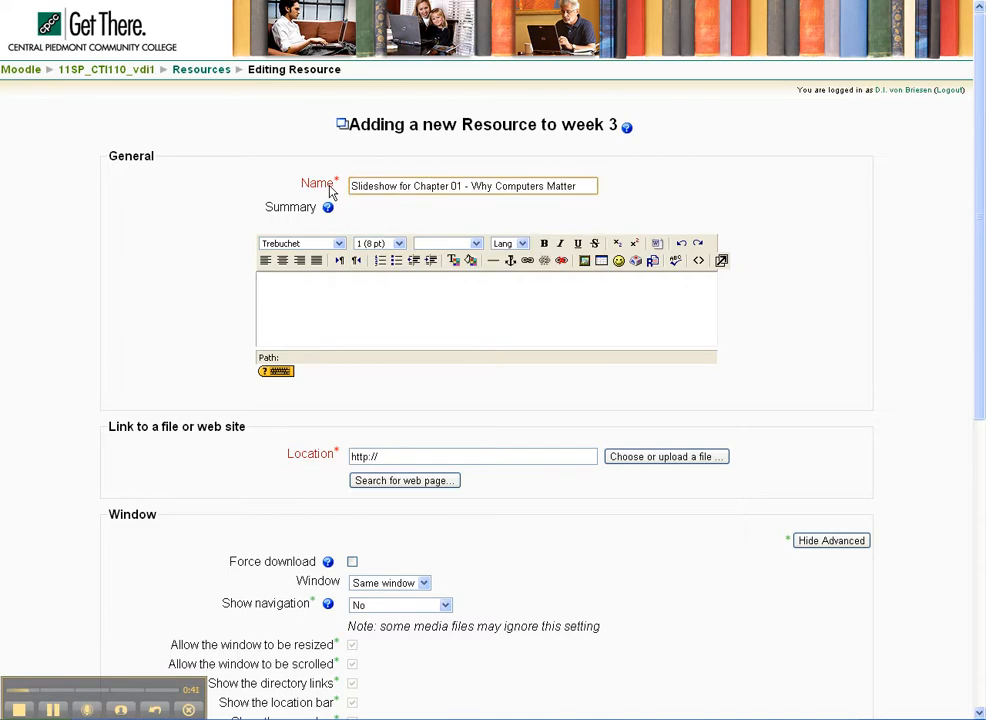
{"action": "left_click", "coordinate": [447, 185]}
Copy the resource name "Slideshow for Chapter 01 - Why Computers Matter" into the summary
{"action": "left_click_drag", "start_coordinate": [583, 186], "coordinate": [342, 182]}
{"action": "key", "text": "ctrl+c"}
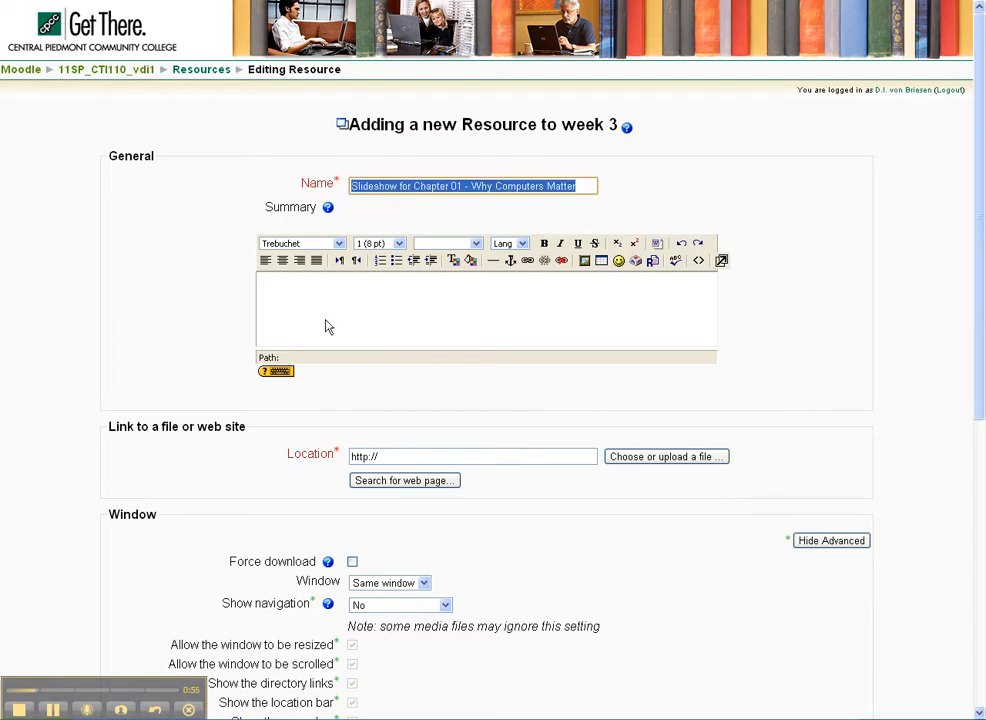
{"action": "left_click", "coordinate": [324, 289]}
{"action": "key", "text": "ctrl+v"}
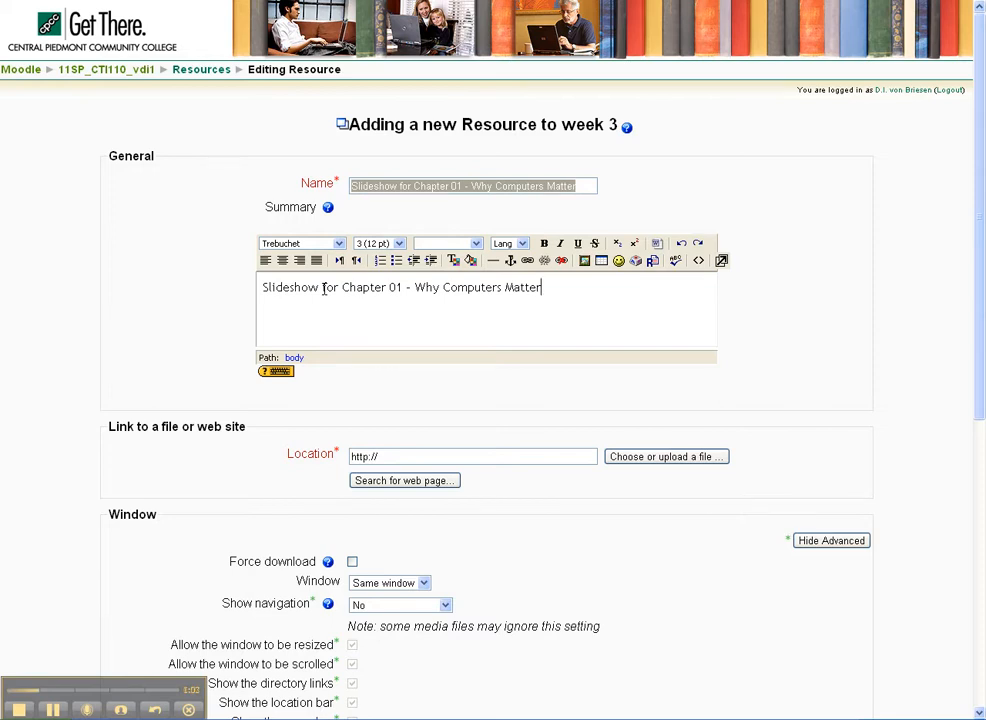
Set the resource location to the course file tia7e_ch01_ppt.pptx in publisher_resources/Chapter_PPTs
{"action": "left_click", "coordinate": [413, 456]}
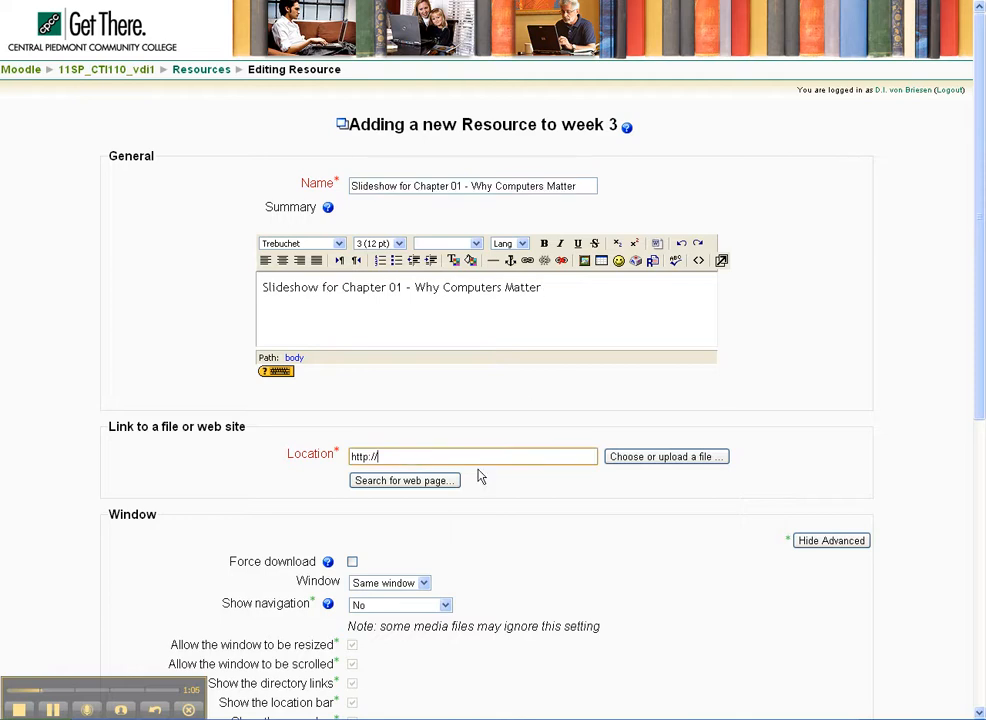
{"action": "left_click", "coordinate": [658, 457]}
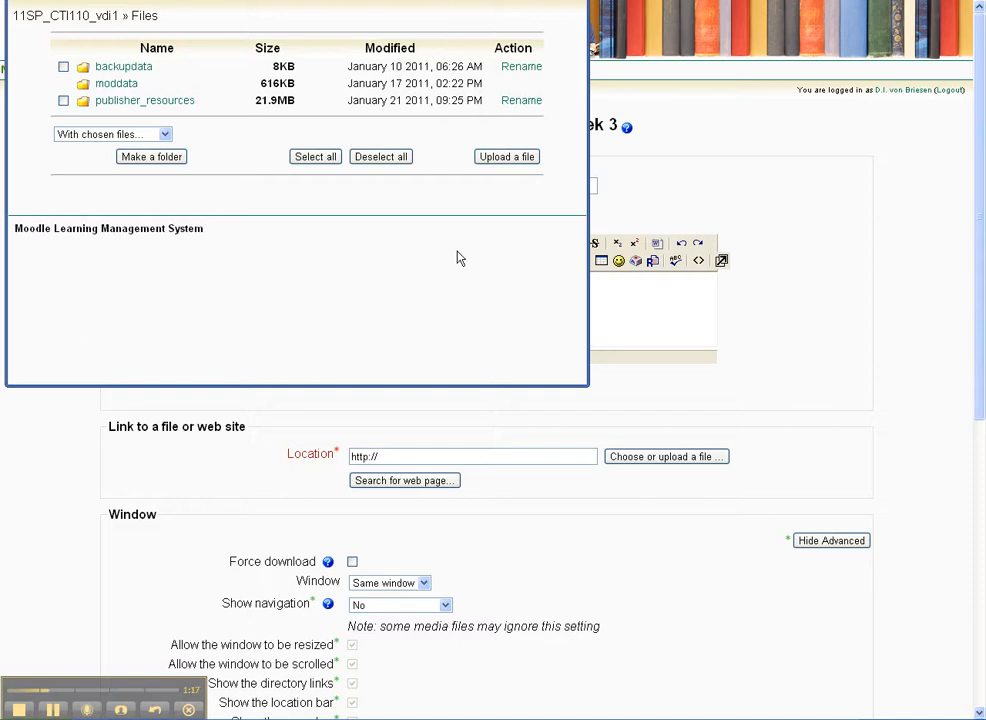
{"action": "left_click", "coordinate": [150, 100]}
{"action": "left_click", "coordinate": [121, 83]}
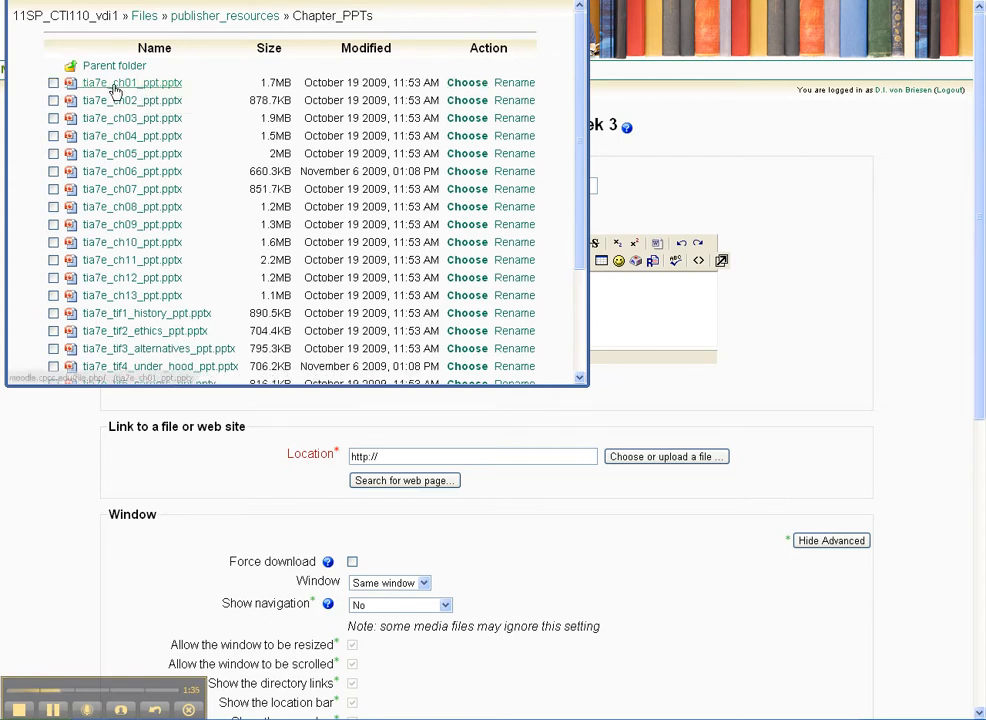
{"action": "left_click", "coordinate": [458, 85]}
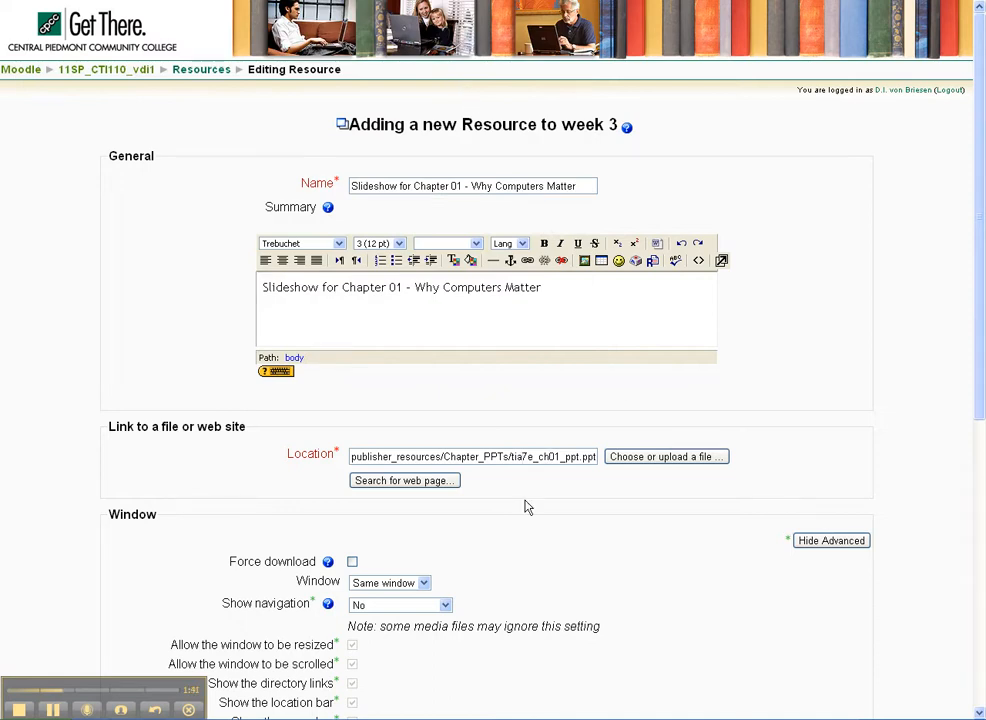
Save the Chapter 01 slideshow resource with its default window settings and return to the course
{"action": "scroll", "coordinate": [689, 418], "scroll_direction": "down", "scroll_amount": 3}
{"action": "scroll", "coordinate": [495, 306], "scroll_direction": "down", "scroll_amount": 3}
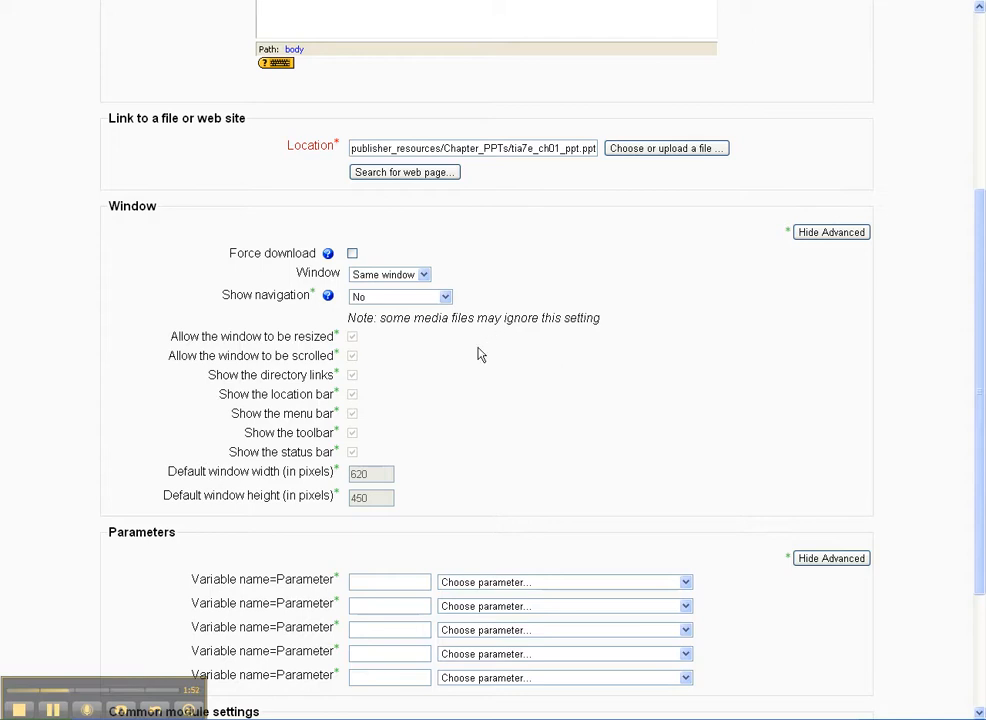
{"action": "scroll", "coordinate": [459, 393], "scroll_direction": "down", "scroll_amount": 3}
{"action": "left_click", "coordinate": [444, 622]}
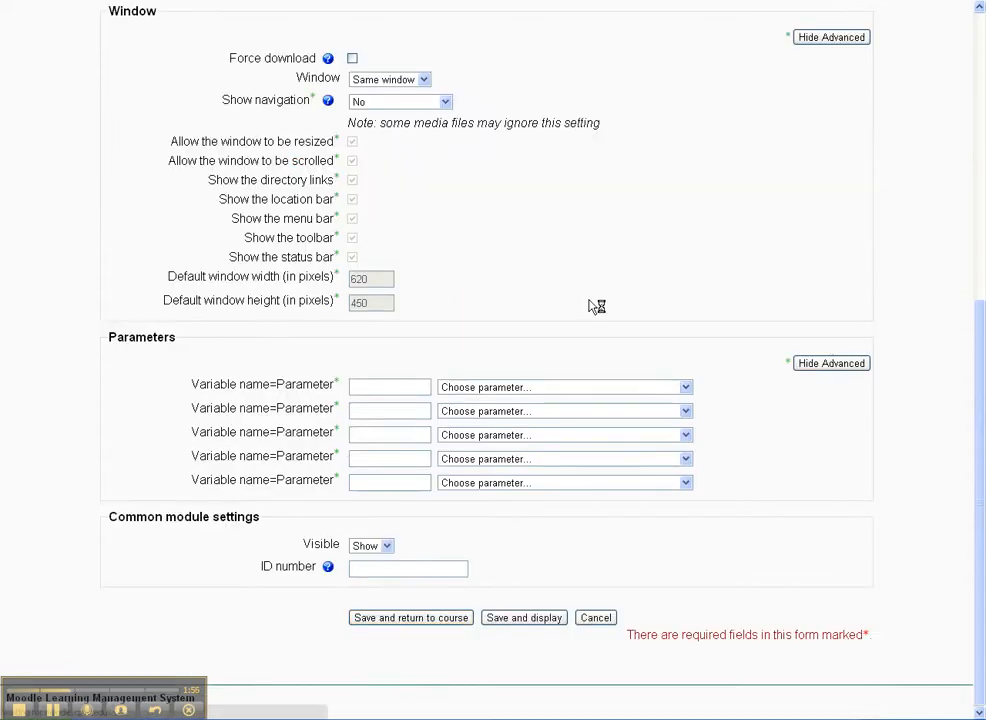
Move the Chapter 01 slideshow link directly below "Slideshow (ppt) for this chapter" and indent it two levels
{"action": "scroll", "coordinate": [443, 403], "scroll_direction": "down", "scroll_amount": 2}
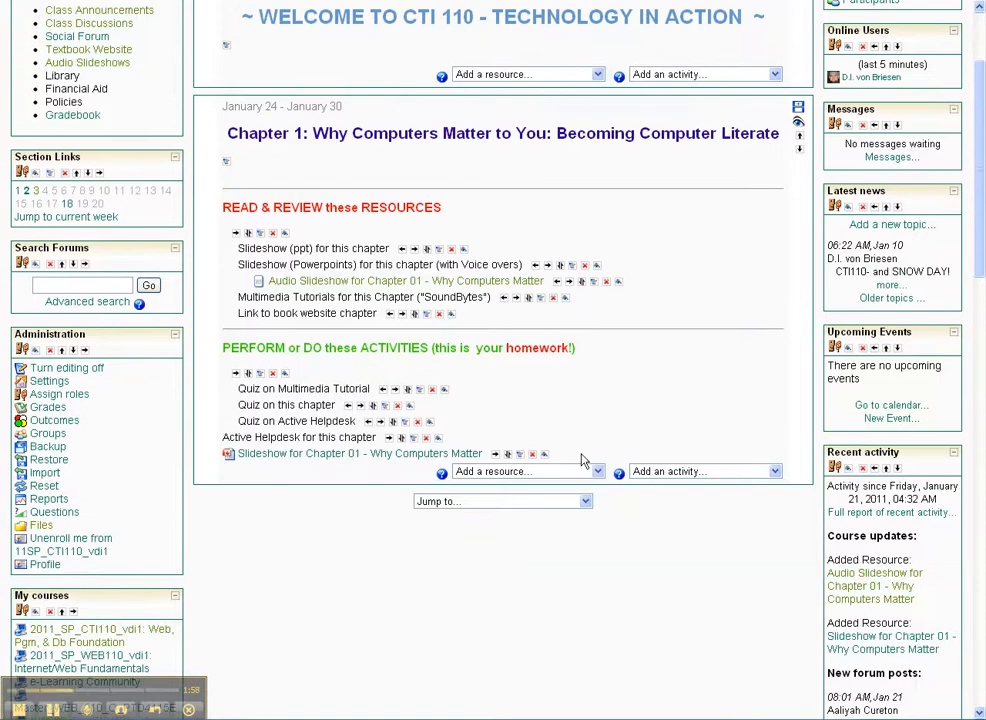
{"action": "left_click", "coordinate": [537, 268]}
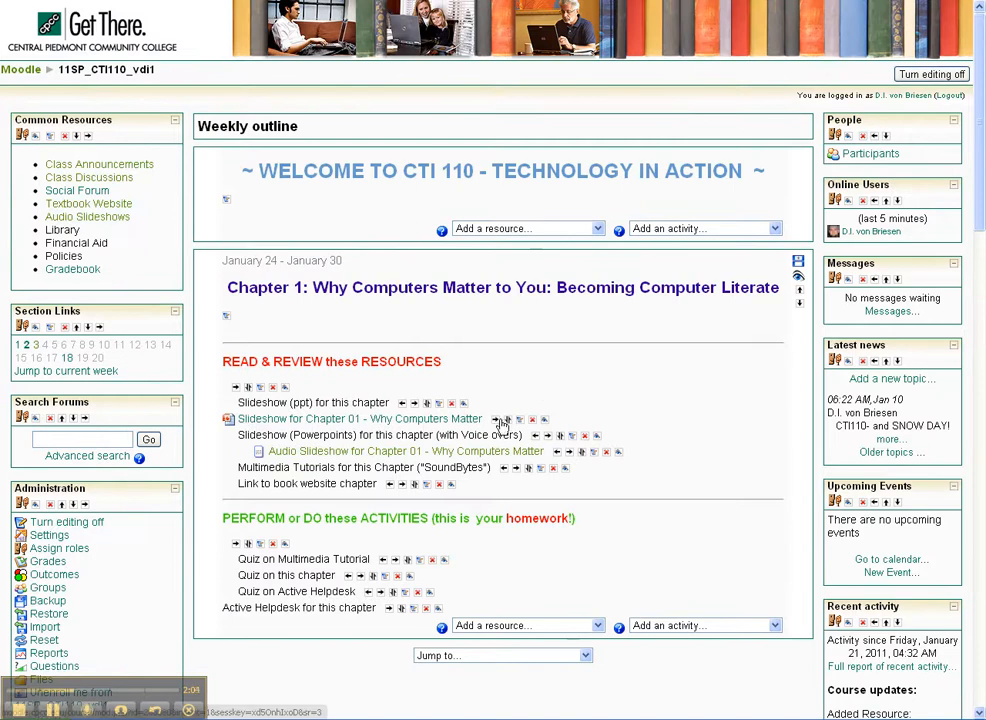
{"action": "scroll", "coordinate": [605, 341], "scroll_direction": "down", "scroll_amount": 5}
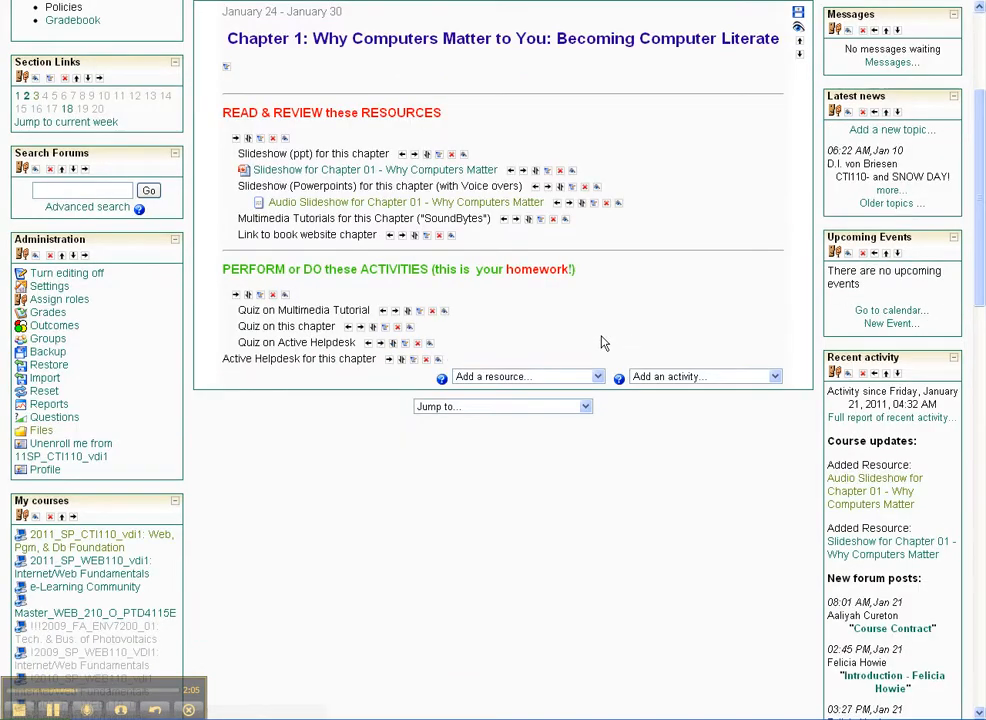
{"action": "left_click", "coordinate": [522, 170]}
{"action": "left_click_drag", "start_coordinate": [238, 155], "coordinate": [400, 154]}
{"action": "left_click", "coordinate": [566, 139]}
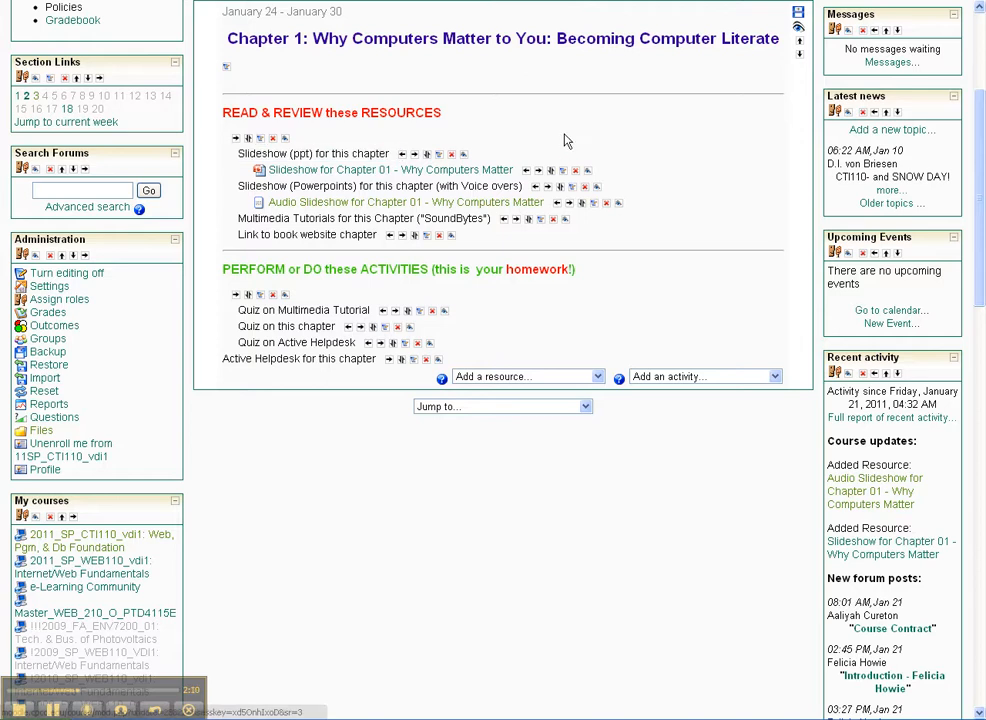
Start adding a resource that displays a directory in the Chapter 1 section
{"action": "scroll", "coordinate": [568, 140], "scroll_direction": "up", "scroll_amount": 3}
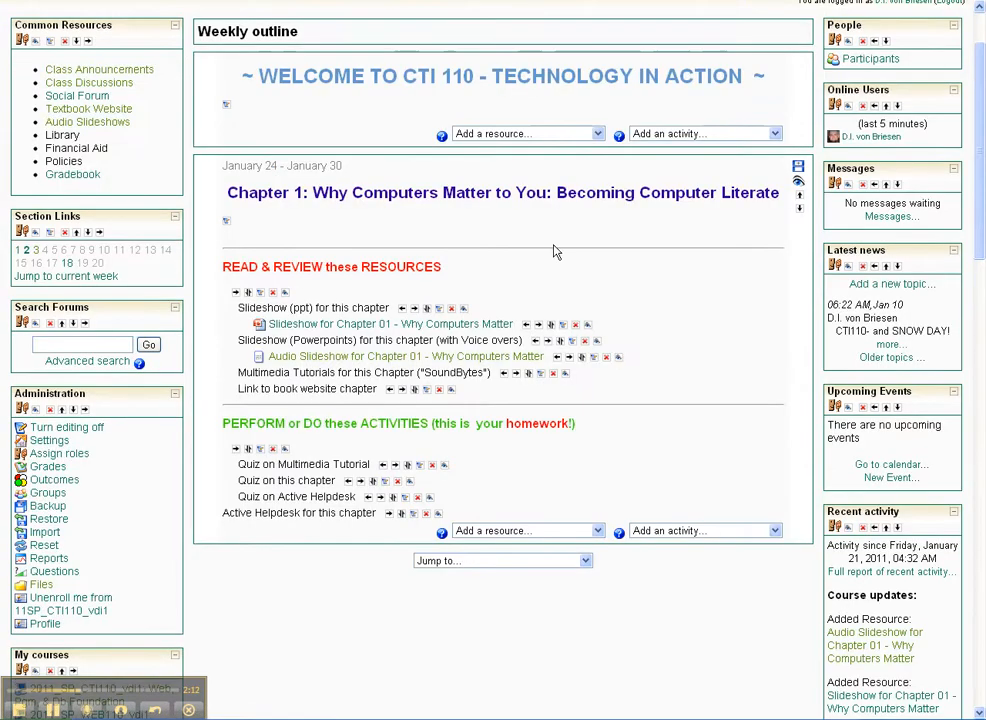
{"action": "scroll", "coordinate": [483, 330], "scroll_direction": "up", "scroll_amount": 2}
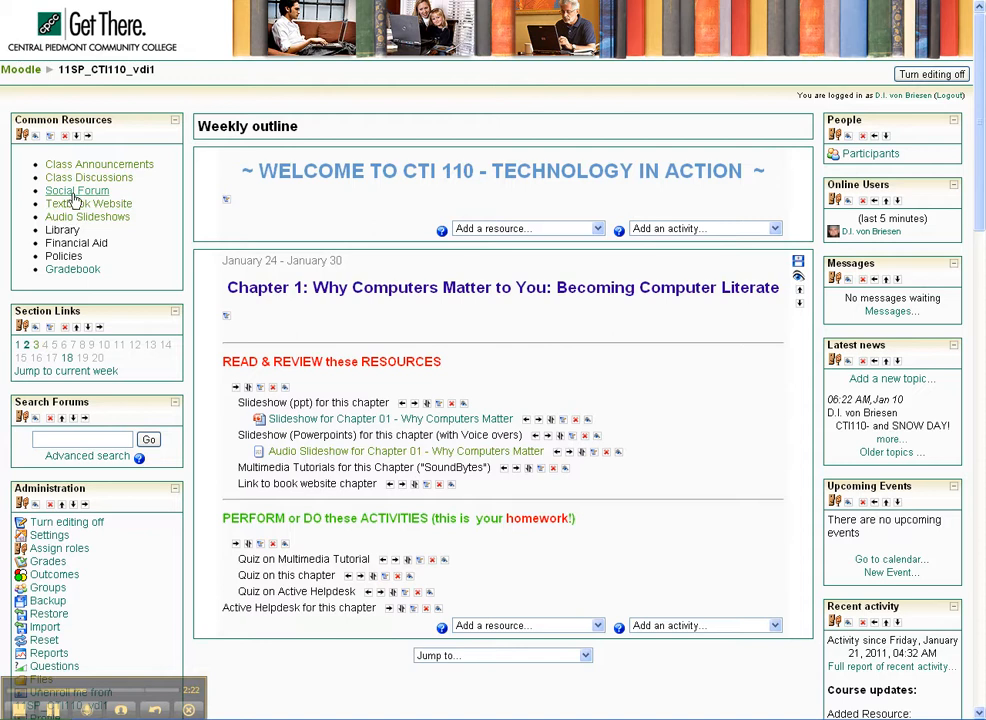
{"action": "scroll", "coordinate": [521, 363], "scroll_direction": "down", "scroll_amount": 3}
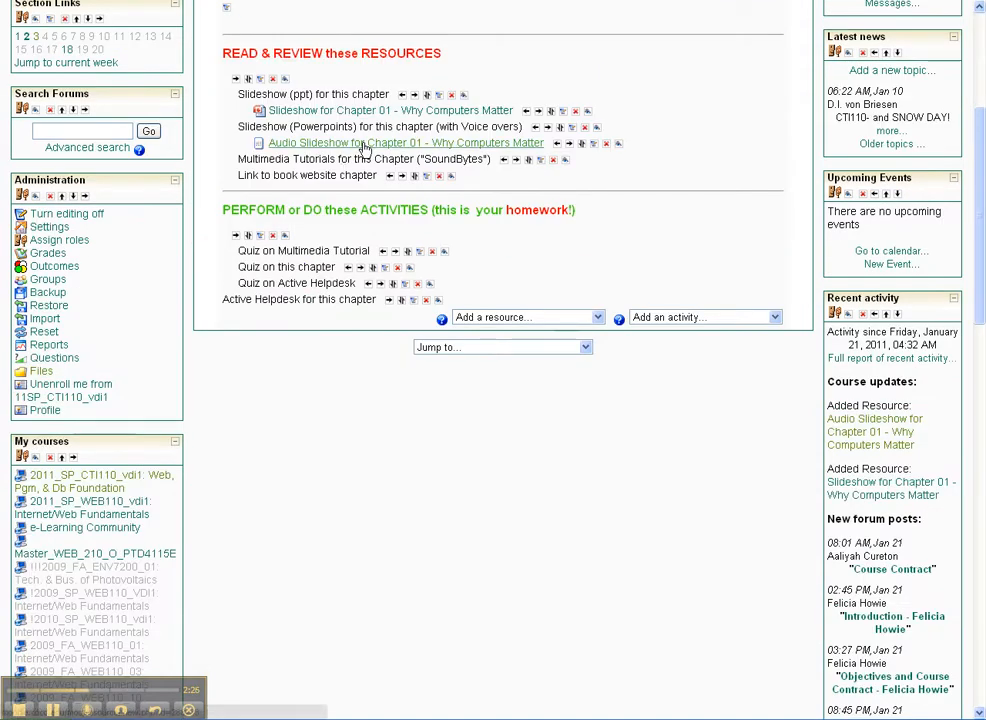
{"action": "scroll", "coordinate": [363, 149], "scroll_direction": "up", "scroll_amount": 1}
{"action": "left_click", "coordinate": [594, 396]}
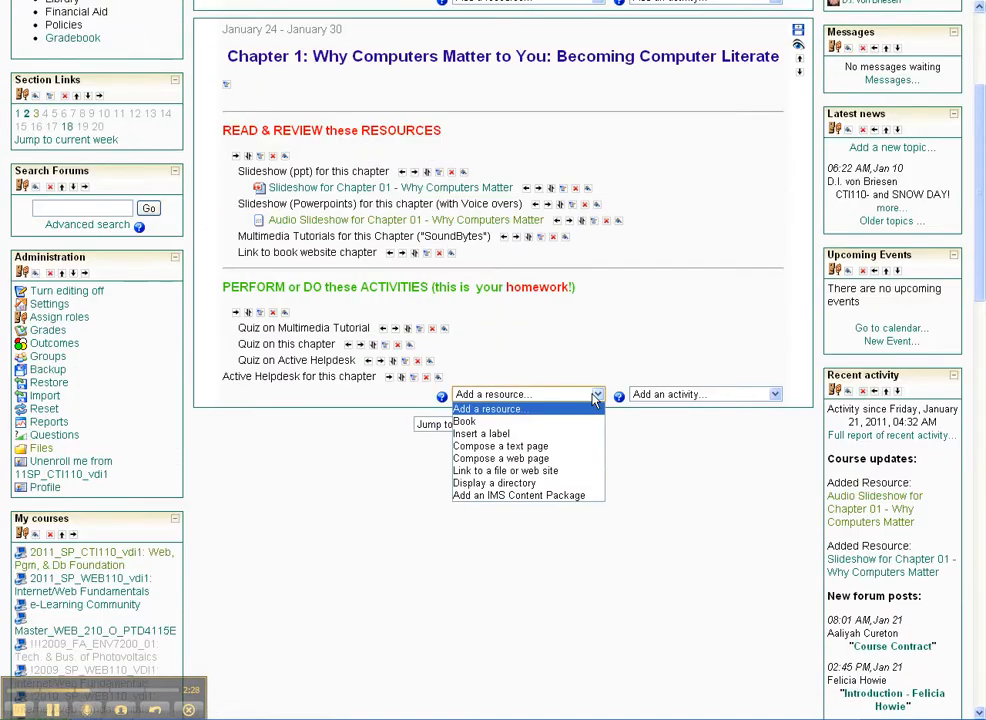
{"action": "left_click", "coordinate": [553, 484]}
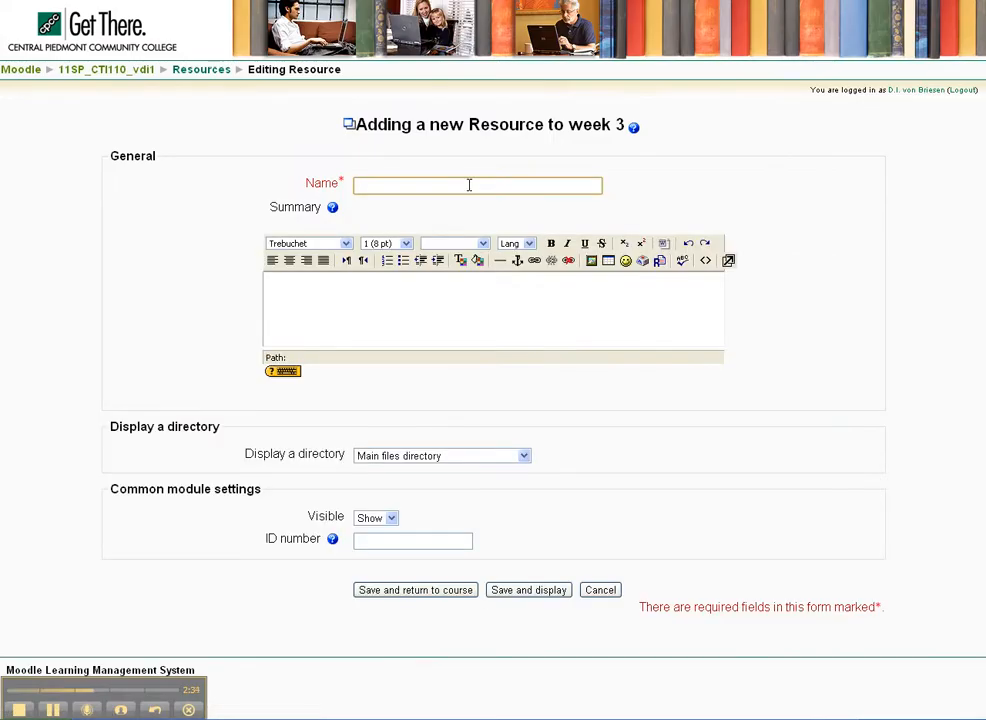
Name the directory resource "All Textbook Slideshows"
{"action": "type", "text": "Textbook"}
{"action": "type", "text": "Slideshows"}
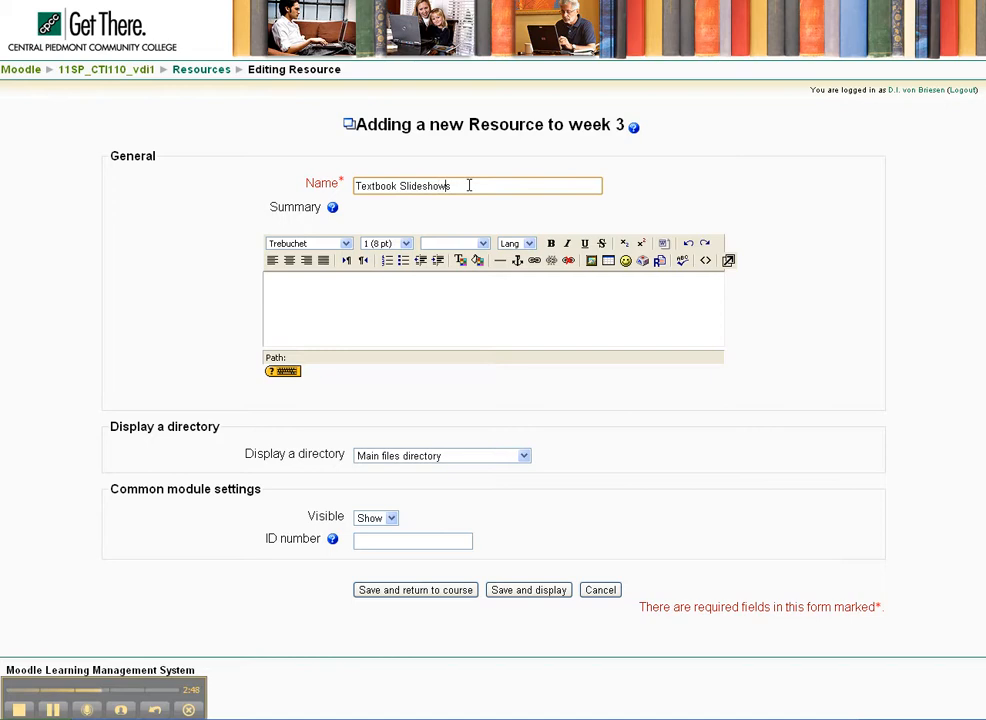
{"action": "type", "text": "All"}
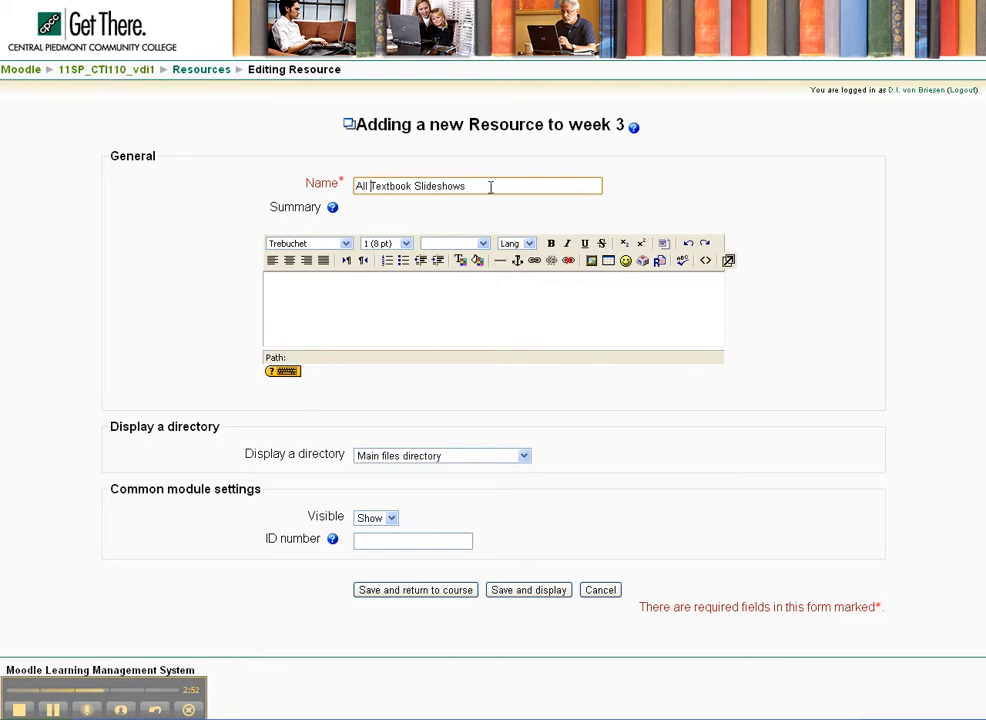
Copy the name "All Textbook Slideshows" into the directory resource's summary
{"action": "left_click_drag", "start_coordinate": [487, 186], "coordinate": [321, 185]}
{"action": "key", "text": "ctrl+c"}
{"action": "left_click", "coordinate": [321, 332]}
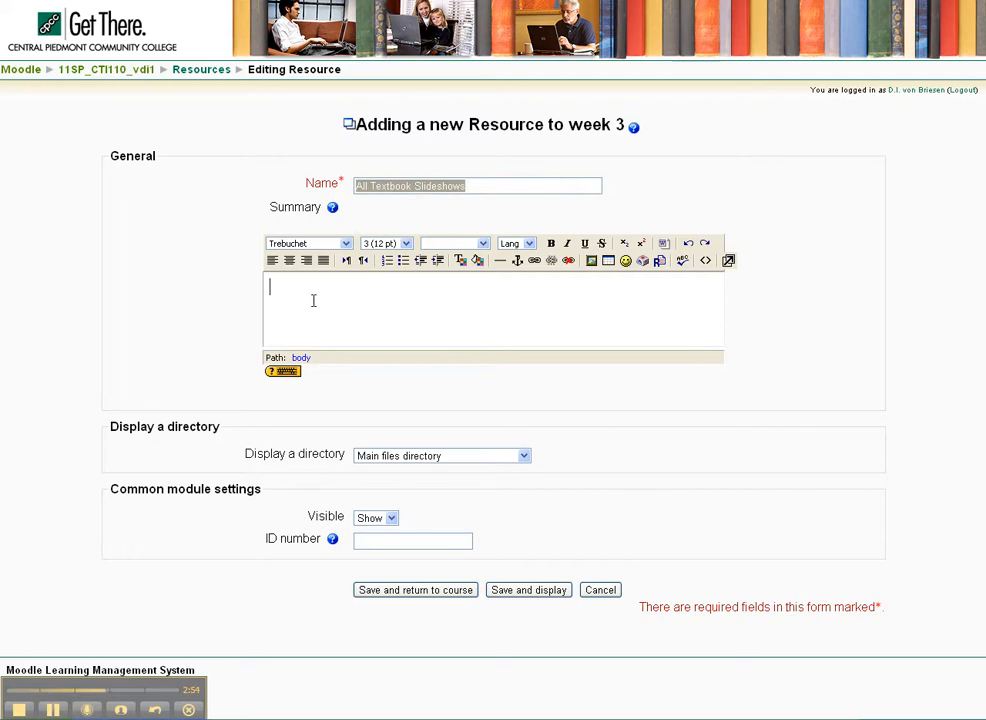
{"action": "key", "text": "ctrl+v"}
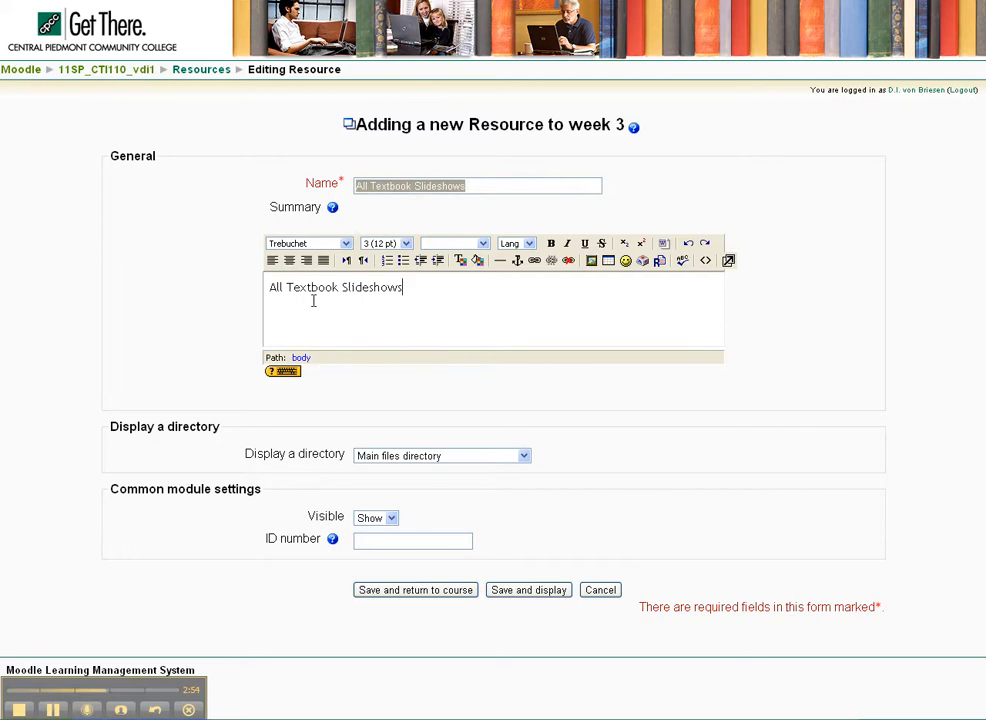
Set the displayed directory to publisher_resources/Chapter_PPTs, then save and display the resource
{"action": "left_click", "coordinate": [528, 459]}
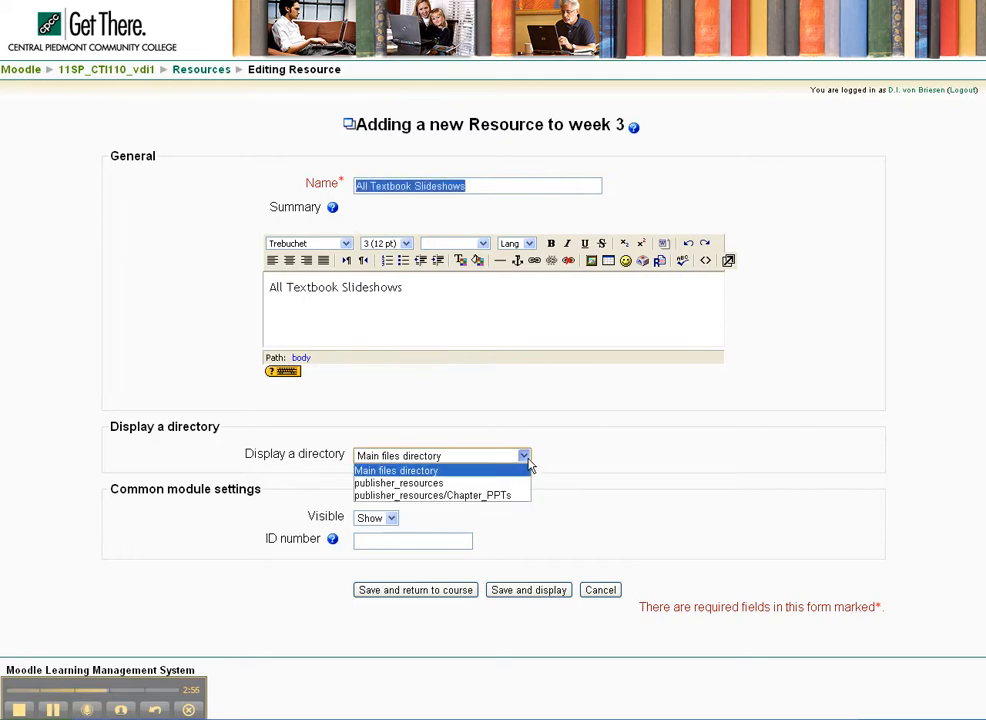
{"action": "left_click", "coordinate": [494, 497]}
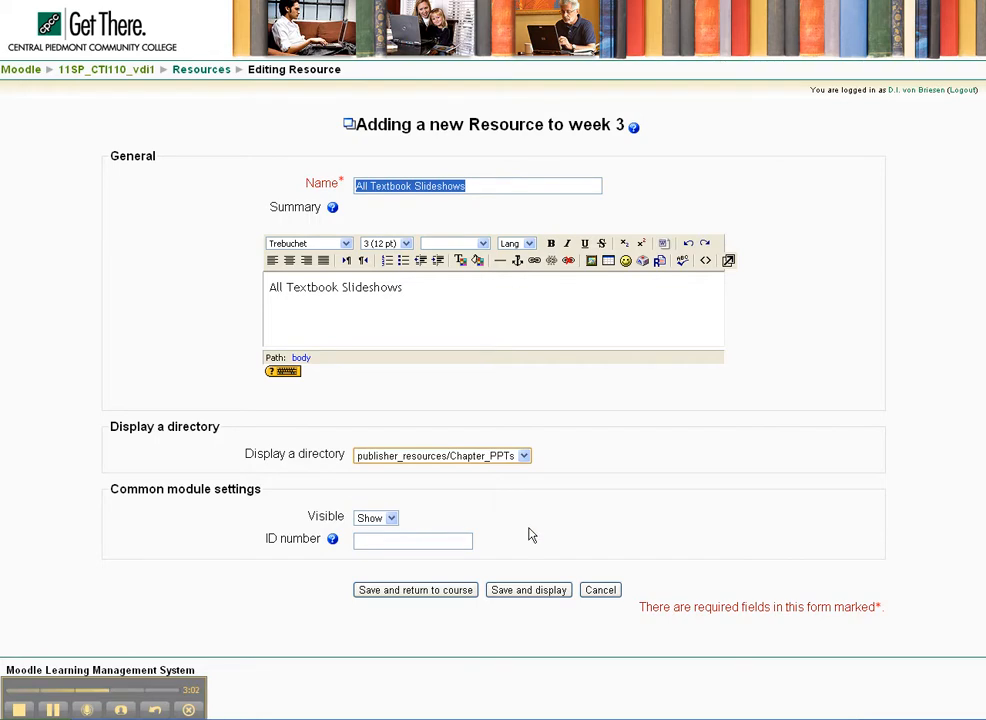
{"action": "left_click", "coordinate": [548, 592]}
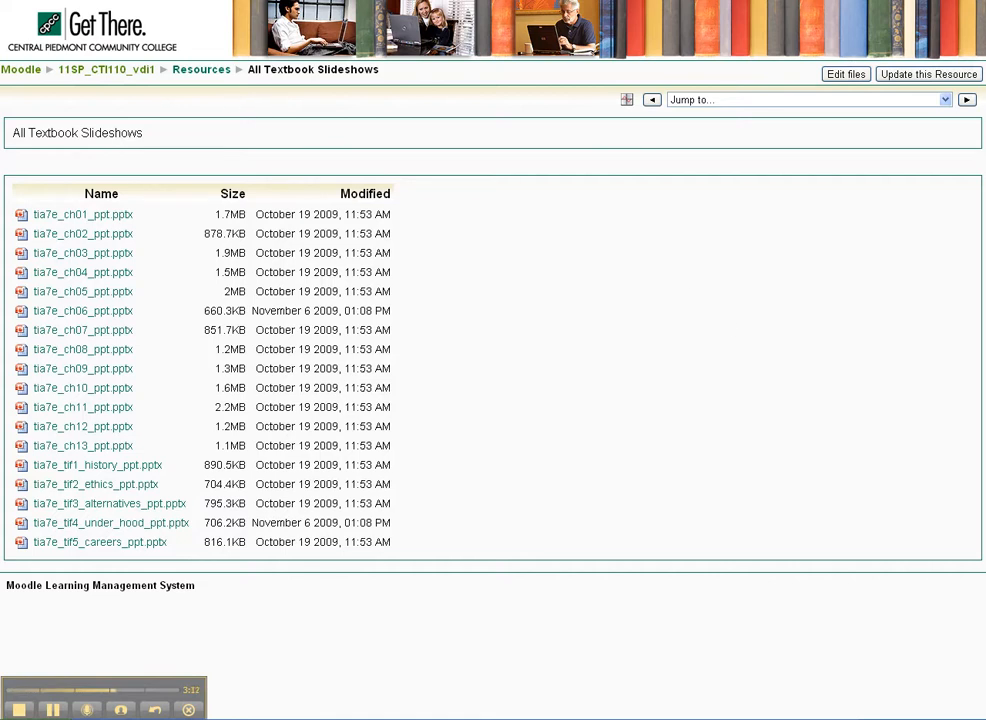
Copy the web address of the All Textbook Slideshows page and return to the course page
{"action": "right_click", "coordinate": [335, 0]}
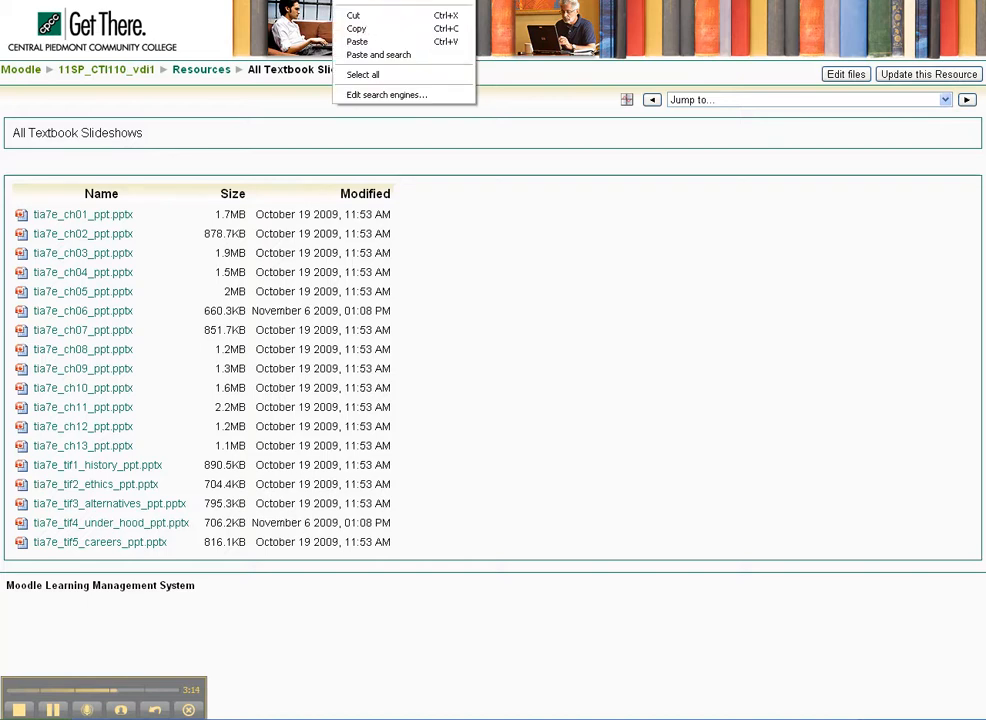
{"action": "left_click", "coordinate": [362, 28]}
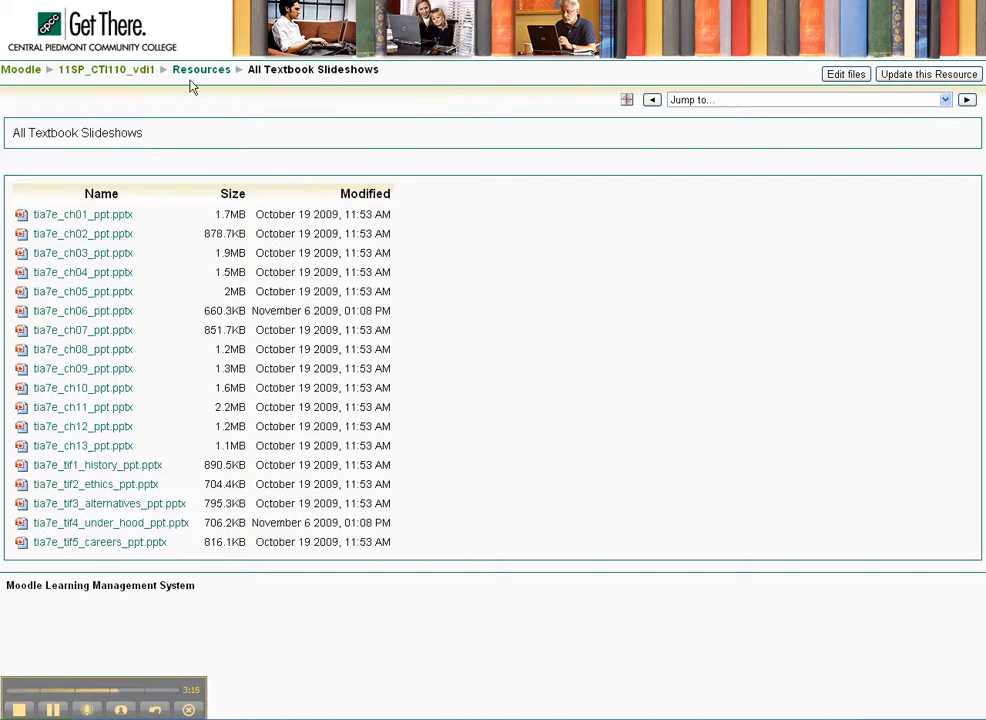
{"action": "left_click", "coordinate": [106, 69]}
{"action": "scroll", "coordinate": [545, 226], "scroll_direction": "down", "scroll_amount": 5}
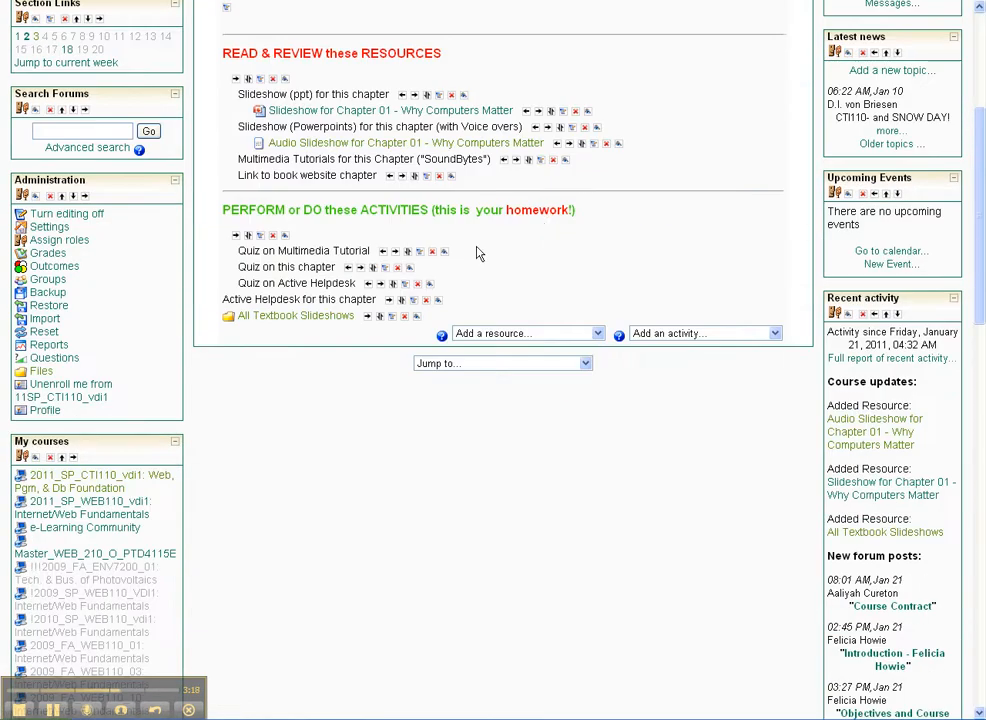
Check the All Textbook Slideshows link in the Chapter 1 section and go back to the course page
{"action": "left_click", "coordinate": [318, 316]}
{"action": "key", "text": "alt+Left"}
{"action": "scroll", "coordinate": [464, 223], "scroll_direction": "up", "scroll_amount": 5}
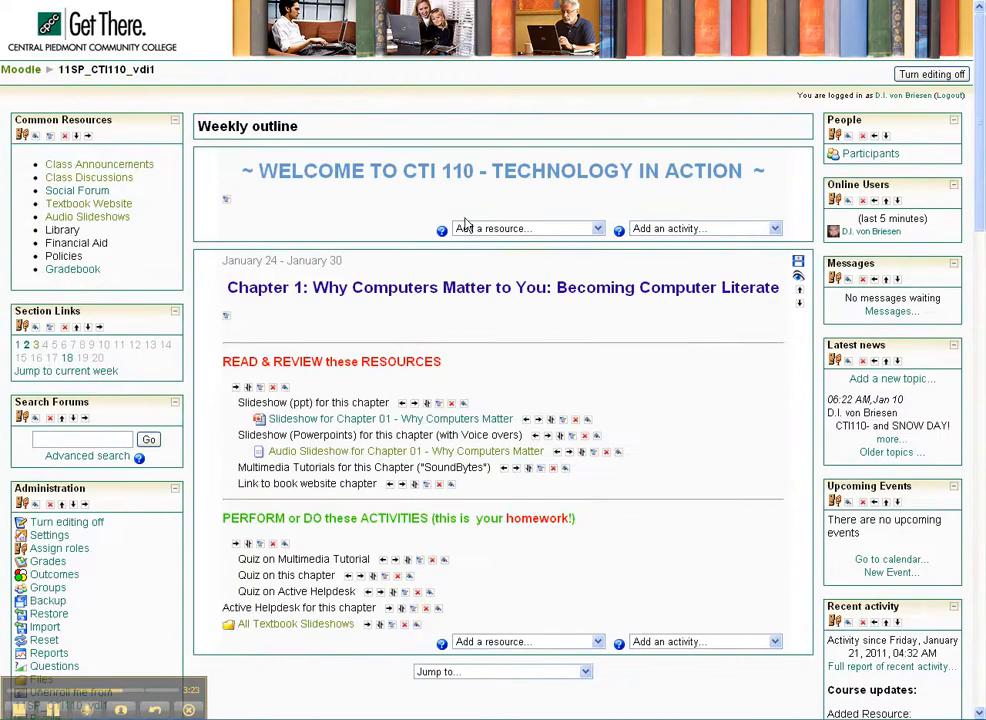
Add a bullet reading "Chapter PPT's" below Audio Slideshows in the Common Resources block
{"action": "left_click", "coordinate": [50, 137]}
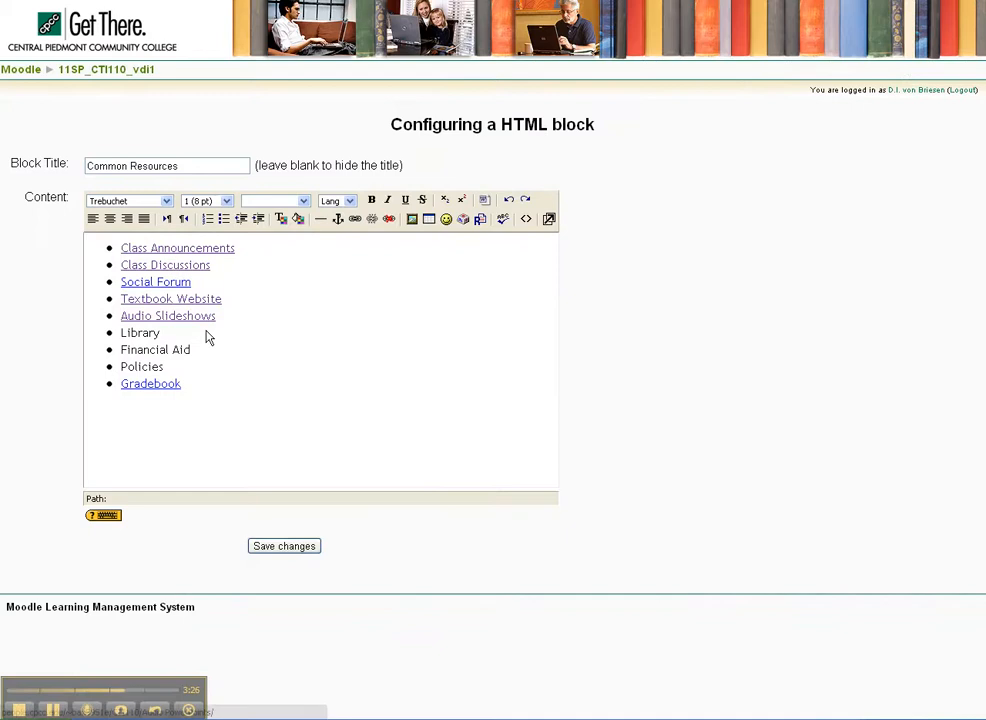
{"action": "left_click", "coordinate": [258, 318]}
{"action": "key", "text": "Return"}
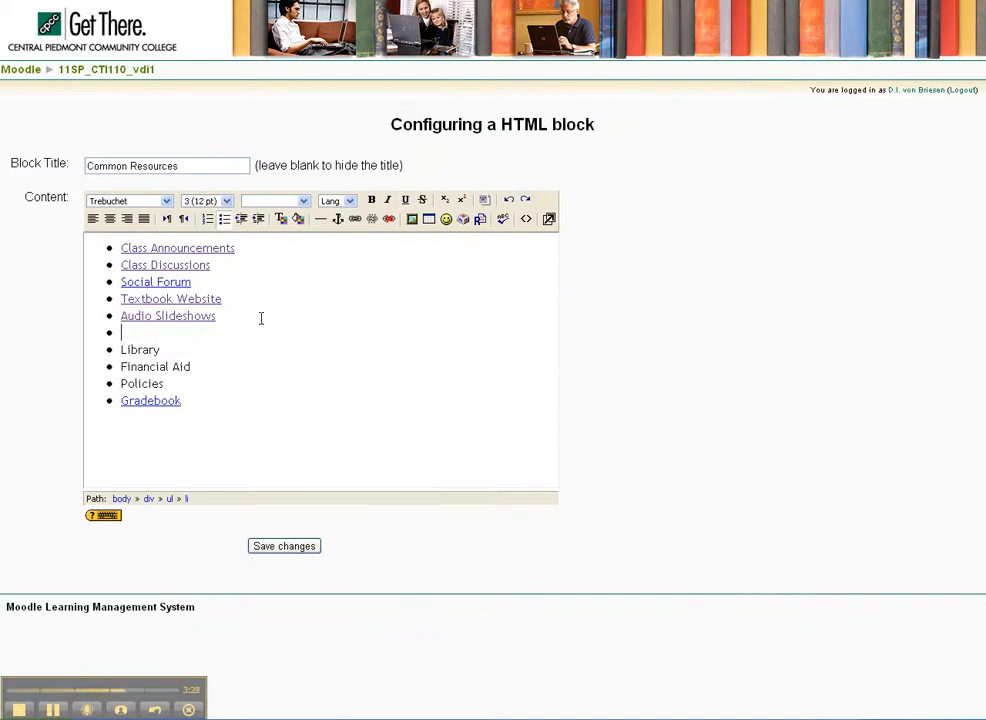
{"action": "type", "text": "All"}
{"action": "key", "text": "BackSpace"}
{"action": "type", "text": "Chapter PPT's"}
{"action": "left_click_drag", "start_coordinate": [200, 333], "coordinate": [125, 333]}
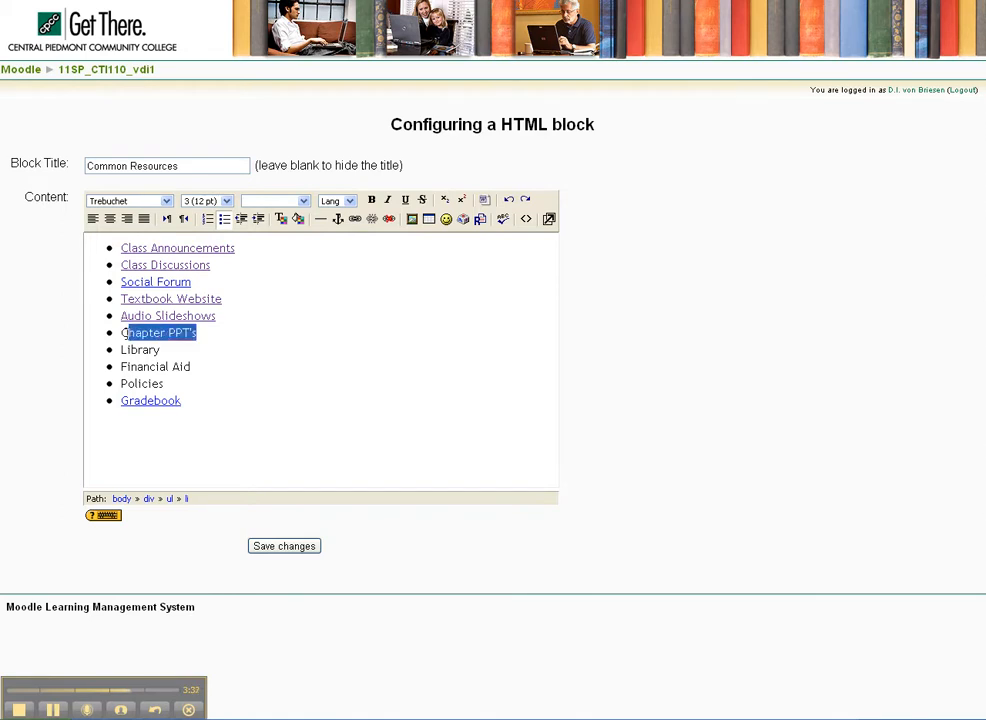
{"action": "left_click", "coordinate": [356, 219]}
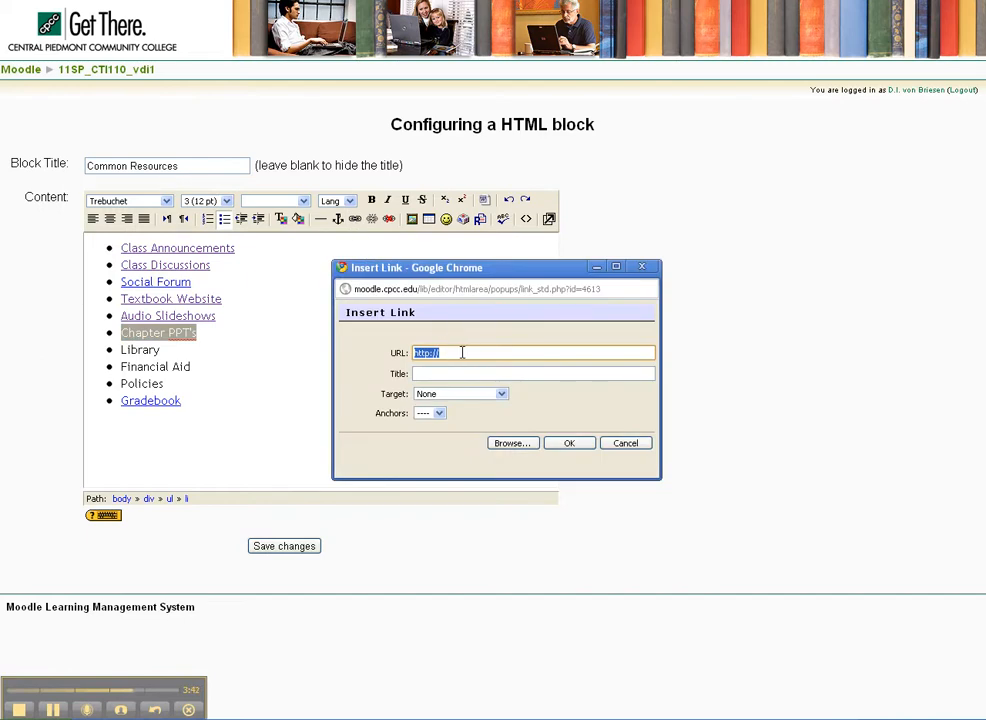
{"action": "key", "text": "ctrl+v"}
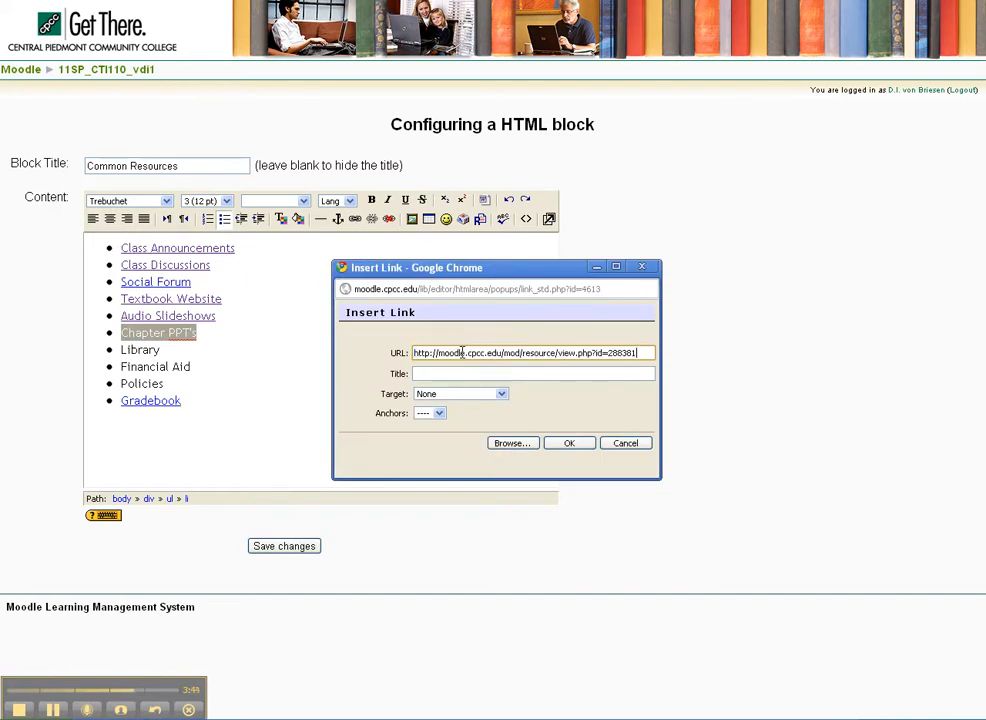
{"action": "left_click", "coordinate": [475, 393]}
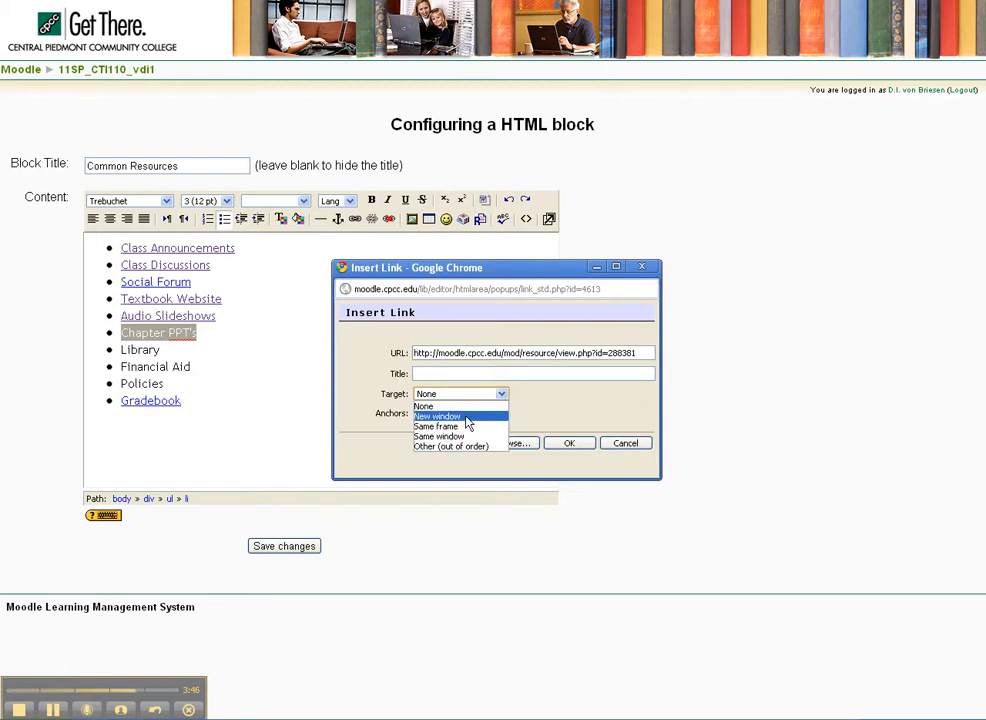
{"action": "left_click", "coordinate": [466, 418]}
{"action": "left_click", "coordinate": [569, 444]}
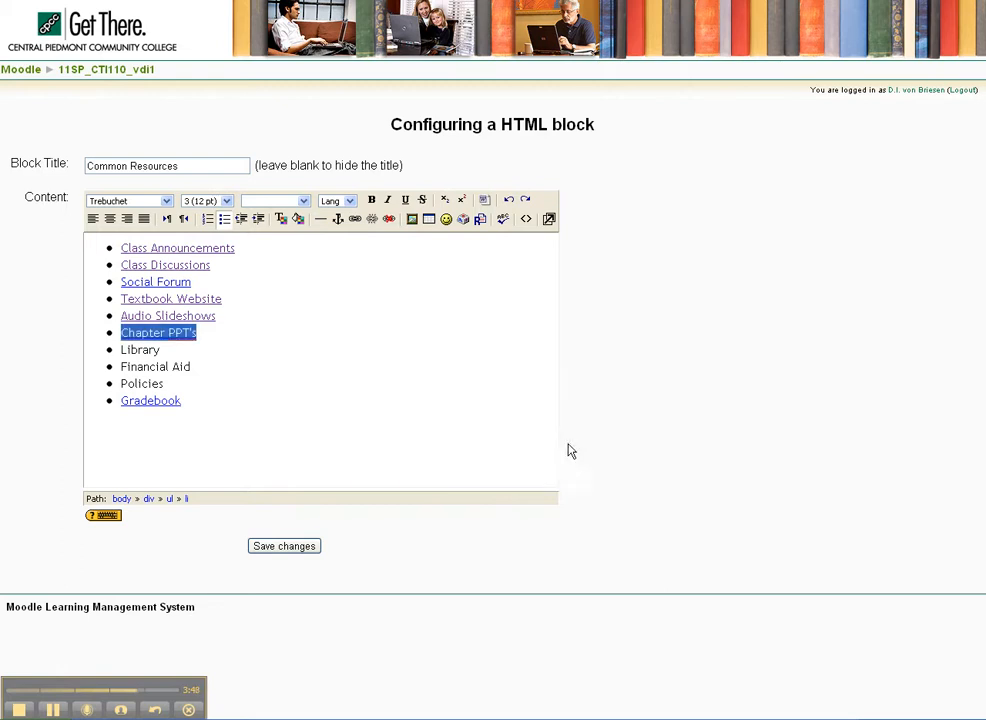
Save the Common Resources block and test its Chapter PPT's link, returning to the course page
{"action": "left_click", "coordinate": [288, 546]}
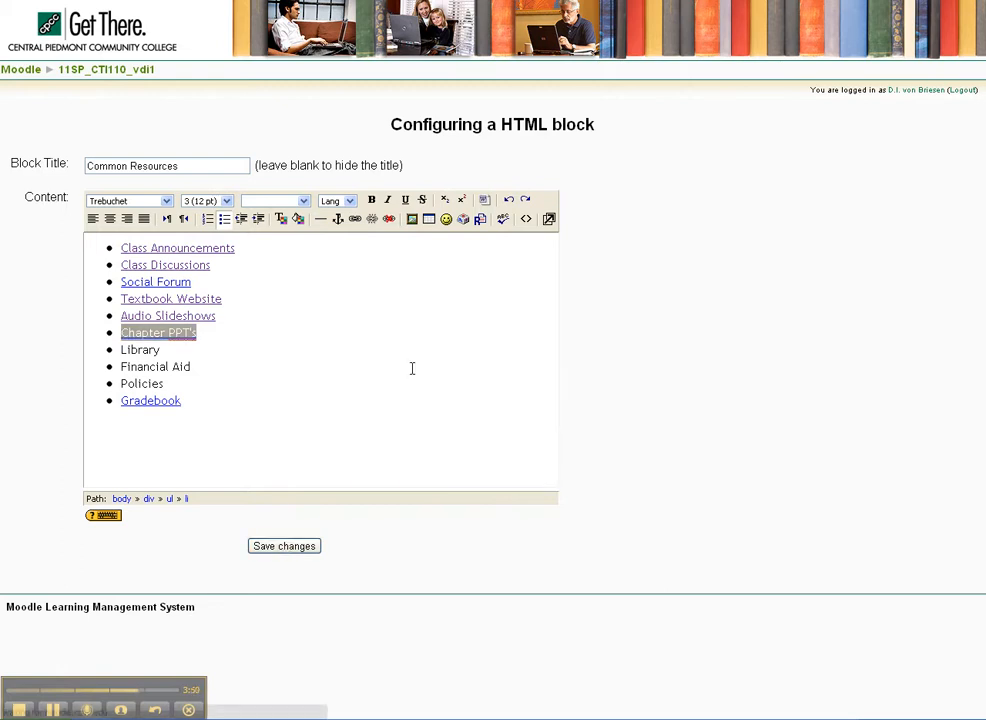
{"action": "left_click", "coordinate": [96, 229]}
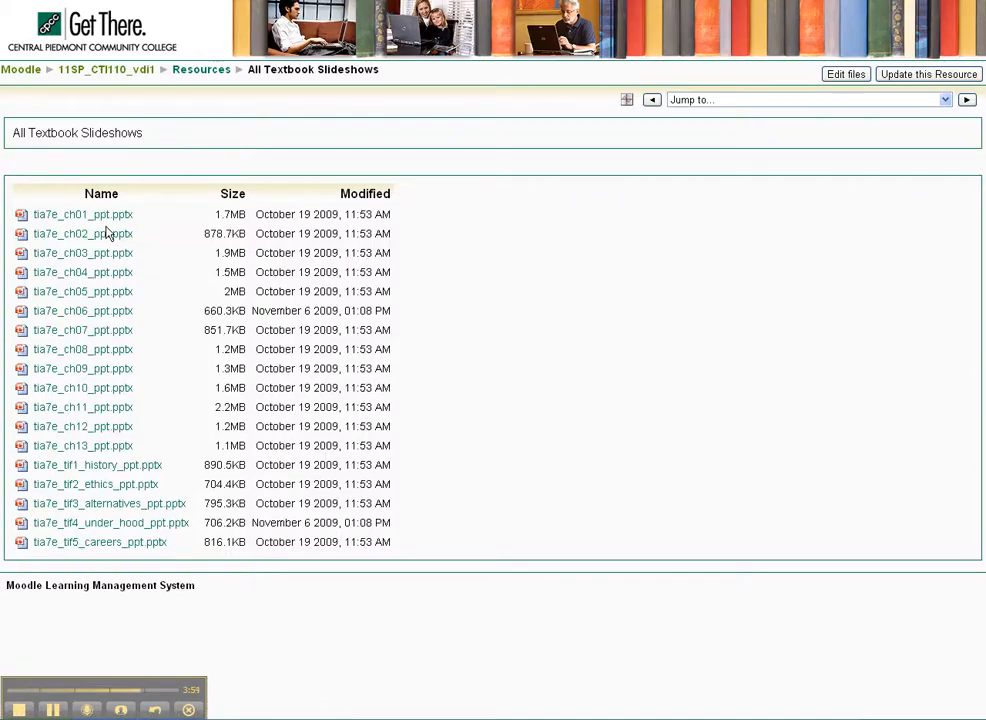
{"action": "key", "text": "alt+Left"}
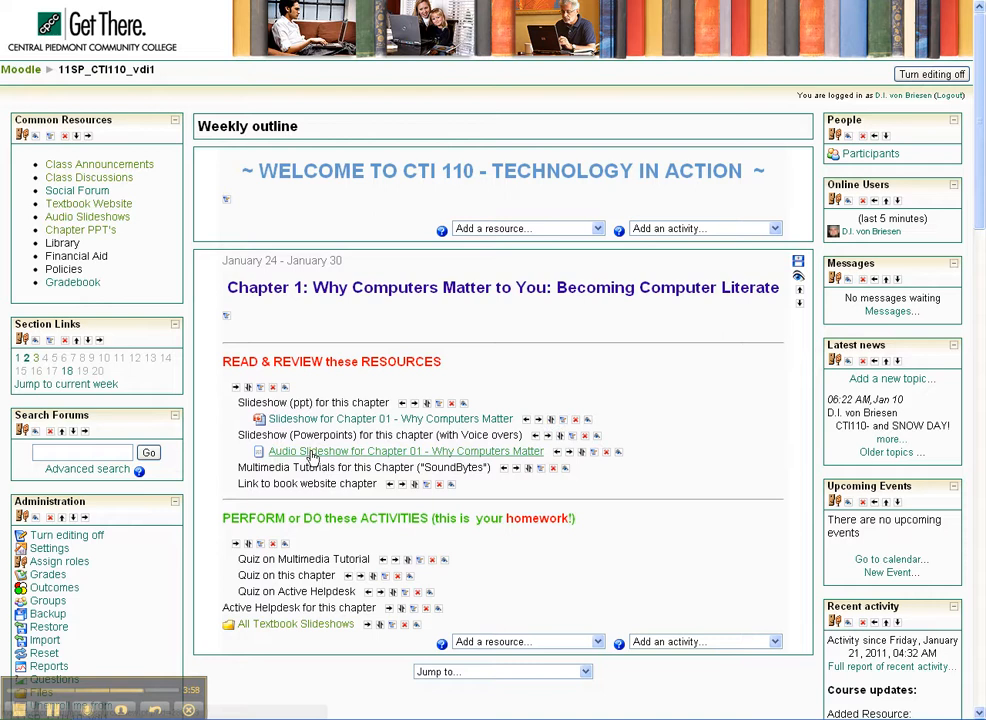
Delete the All Textbook Slideshows resource from the Chapter 1 section and confirm the deletion
{"action": "scroll", "coordinate": [540, 495], "scroll_direction": "down", "scroll_amount": 3}
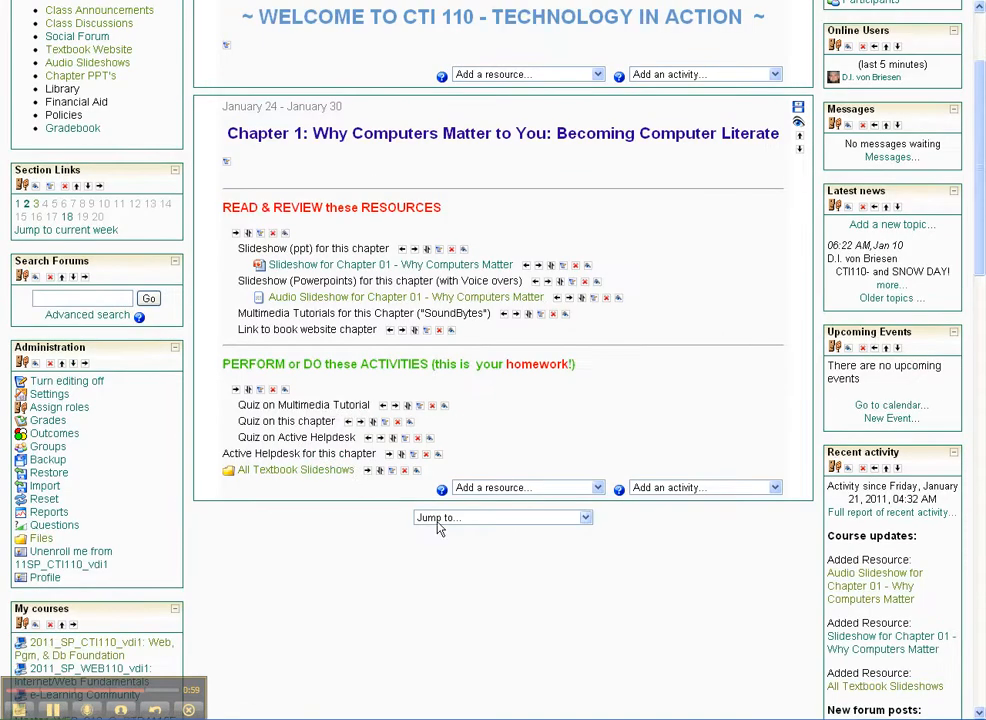
{"action": "left_click", "coordinate": [406, 472]}
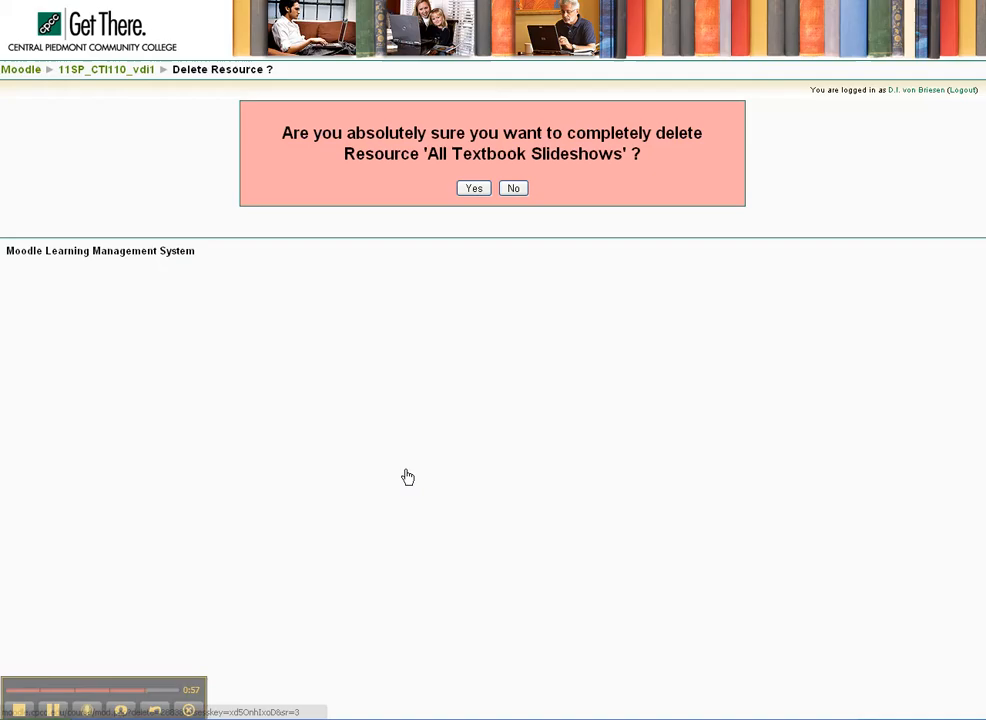
{"action": "left_click", "coordinate": [481, 188]}
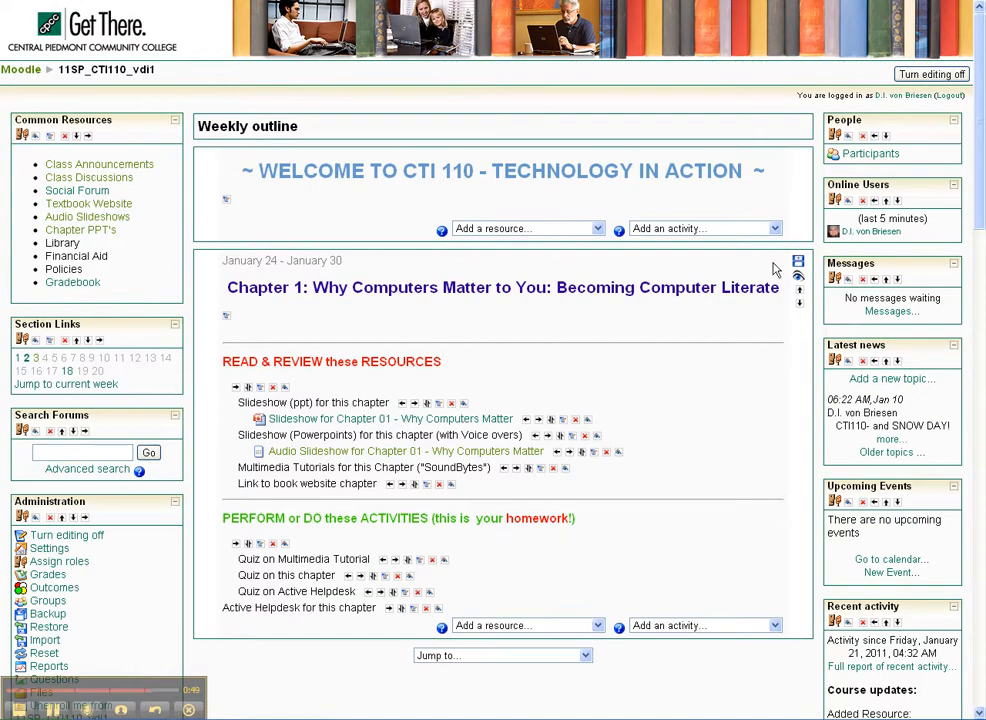
Show all weeks and start a Display a directory resource in the May 9 - May 15 section, "Things you'll need thruout the class."
{"action": "scroll", "coordinate": [801, 265], "scroll_direction": "down", "scroll_amount": 5}
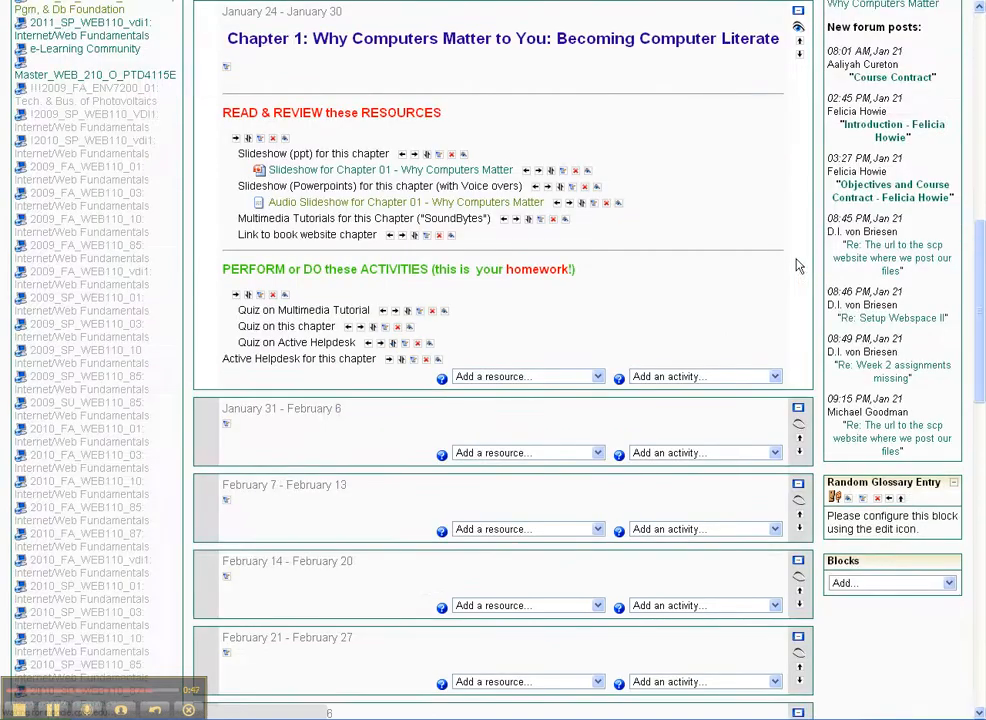
{"action": "scroll", "coordinate": [359, 238], "scroll_direction": "up", "scroll_amount": 12}
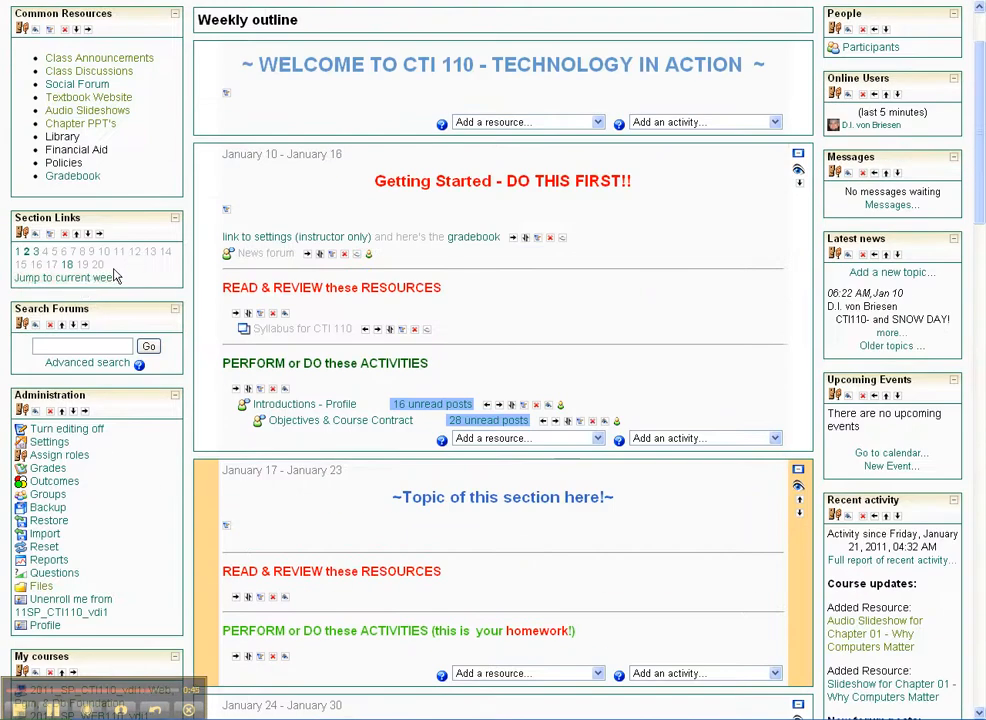
{"action": "left_click", "coordinate": [73, 277]}
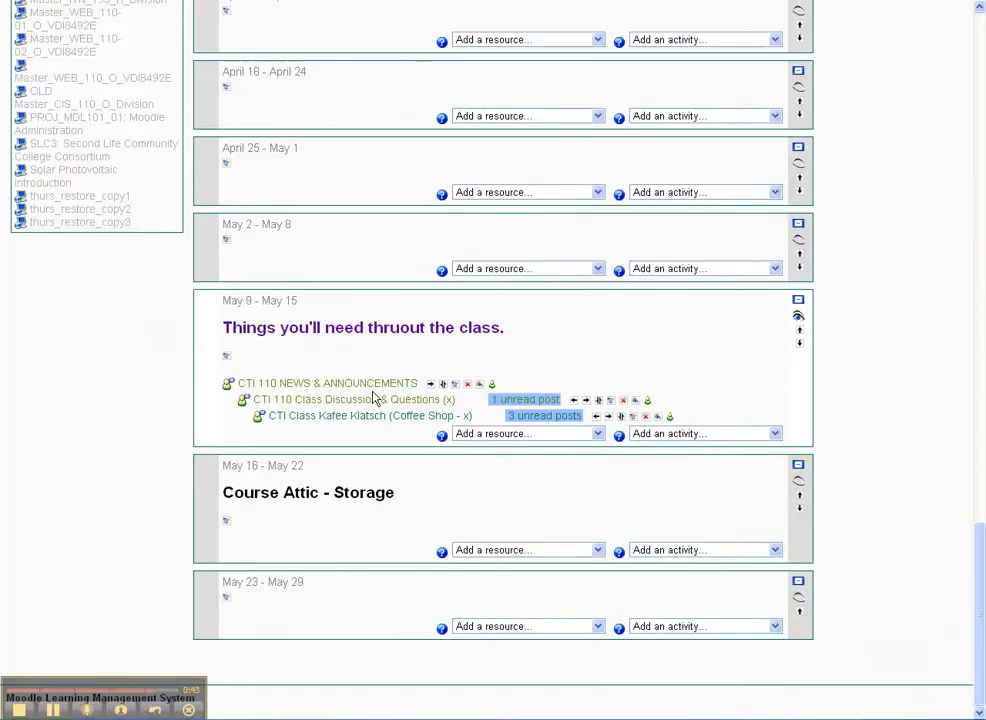
{"action": "scroll", "coordinate": [698, 370], "scroll_direction": "up", "scroll_amount": 1}
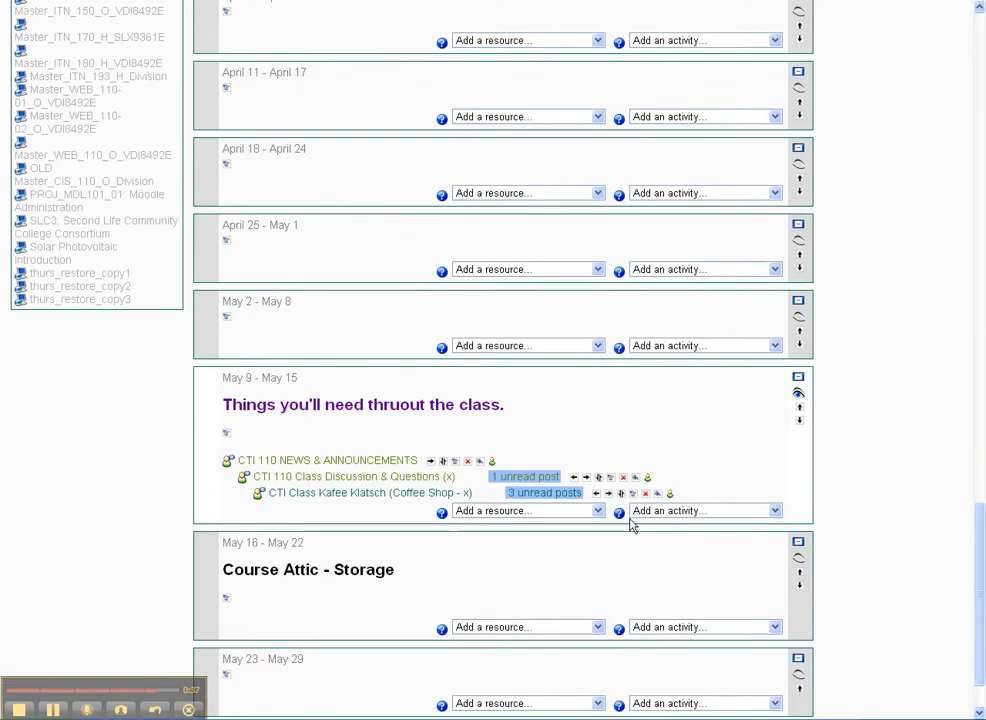
{"action": "left_click", "coordinate": [598, 512]}
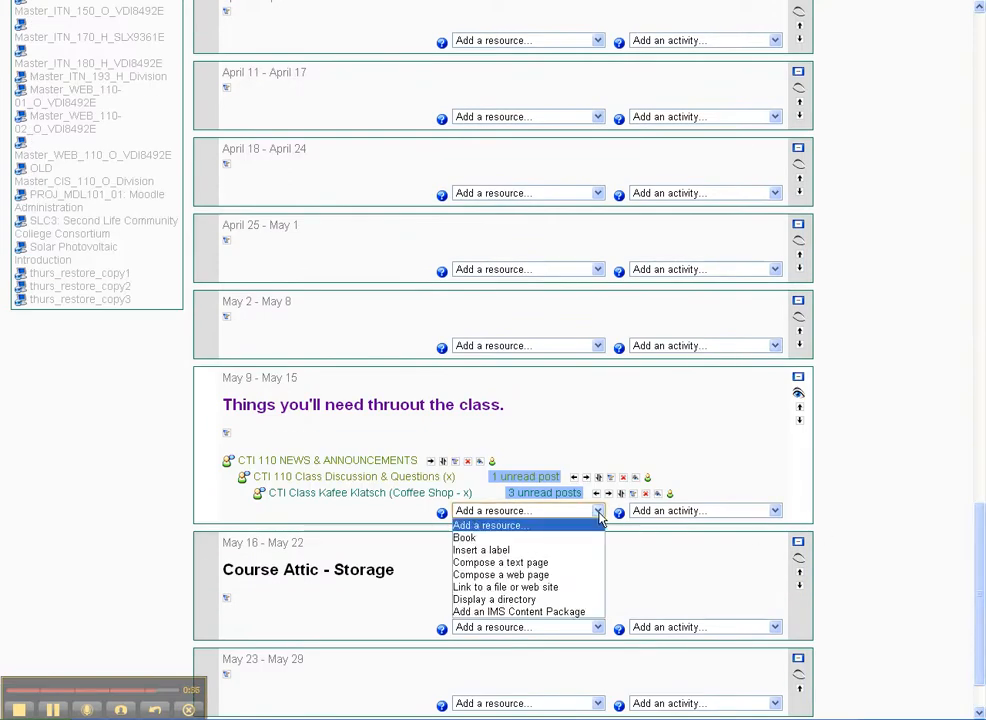
{"action": "left_click", "coordinate": [555, 599]}
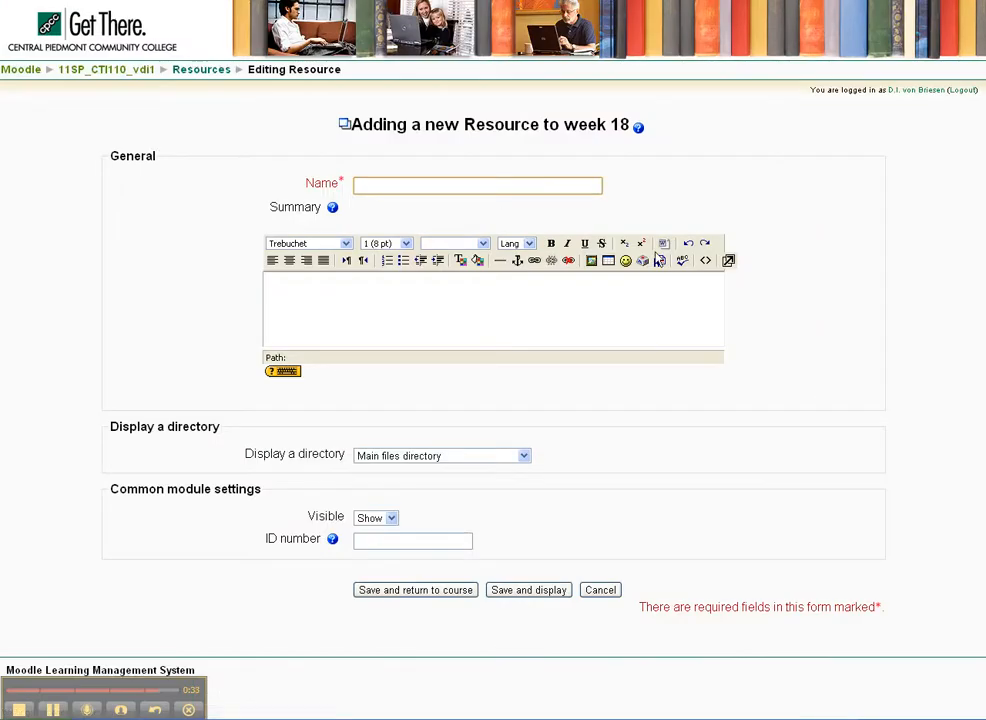
Name the new resource "All Textbook Slideshows" and copy that name into its summary
{"action": "type", "text": "All"}
{"action": "key", "text": "Down"}
{"action": "key", "text": "Return"}
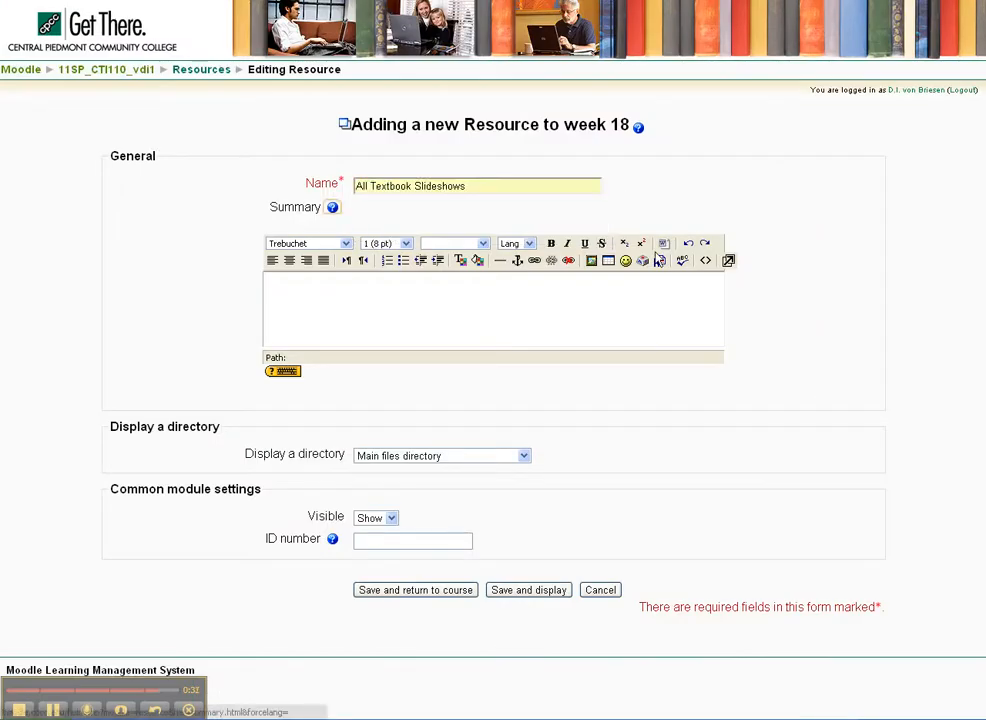
{"action": "left_click_drag", "start_coordinate": [494, 187], "coordinate": [286, 179]}
{"action": "key", "text": "ctrl+c"}
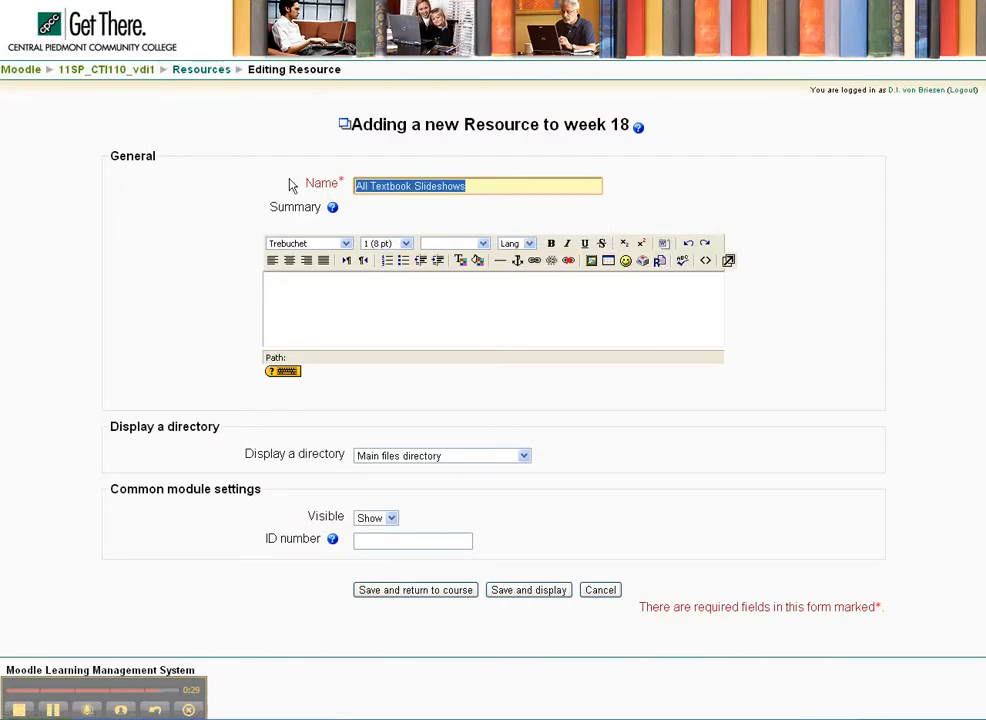
{"action": "left_click", "coordinate": [386, 292]}
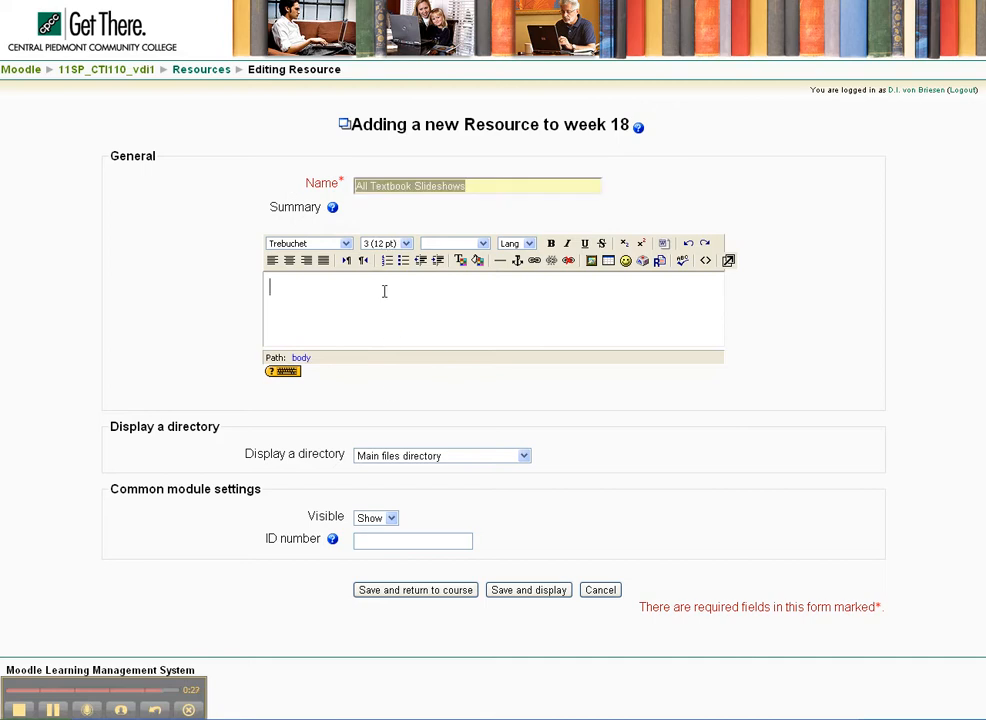
{"action": "key", "text": "ctrl+v"}
Set the week 18 resource's displayed directory to publisher_resources/Chapter_PPTs and save it
{"action": "left_click", "coordinate": [464, 456]}
{"action": "left_click", "coordinate": [457, 497]}
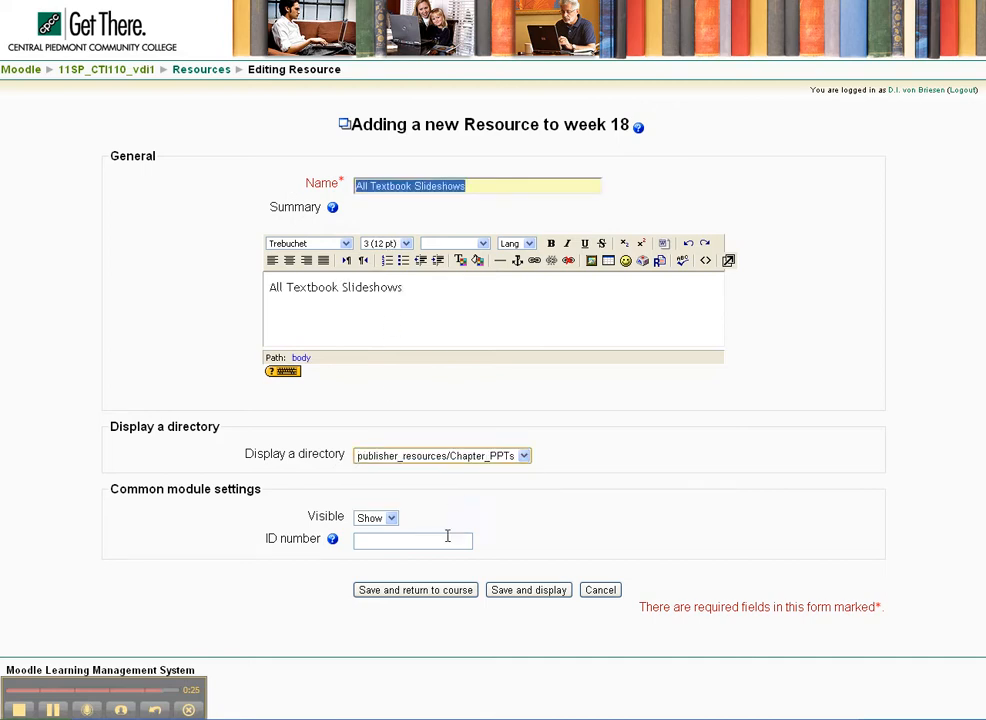
{"action": "left_click", "coordinate": [532, 591]}
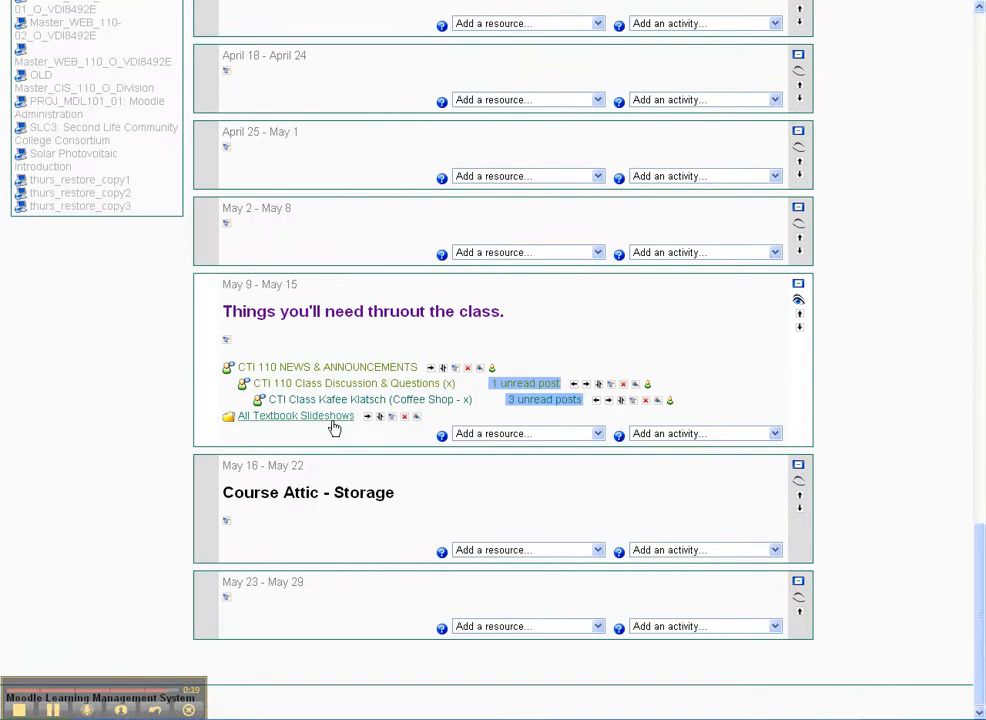
{"action": "left_click_drag", "start_coordinate": [982, 590], "coordinate": [981, 66]}
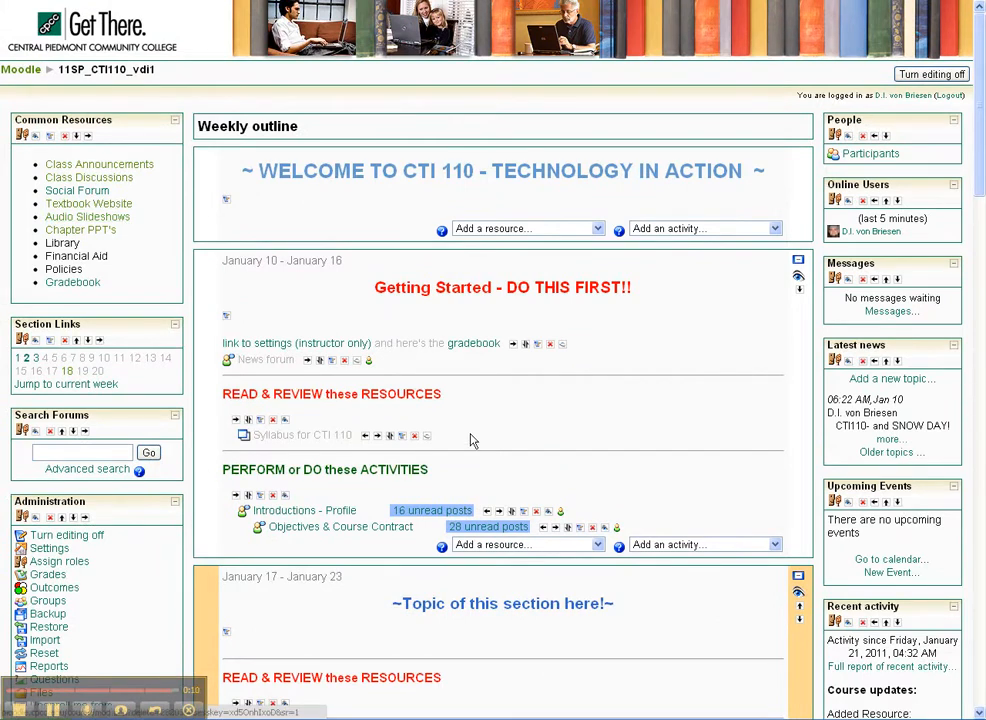
{"action": "scroll", "coordinate": [464, 442], "scroll_direction": "down", "scroll_amount": 1}
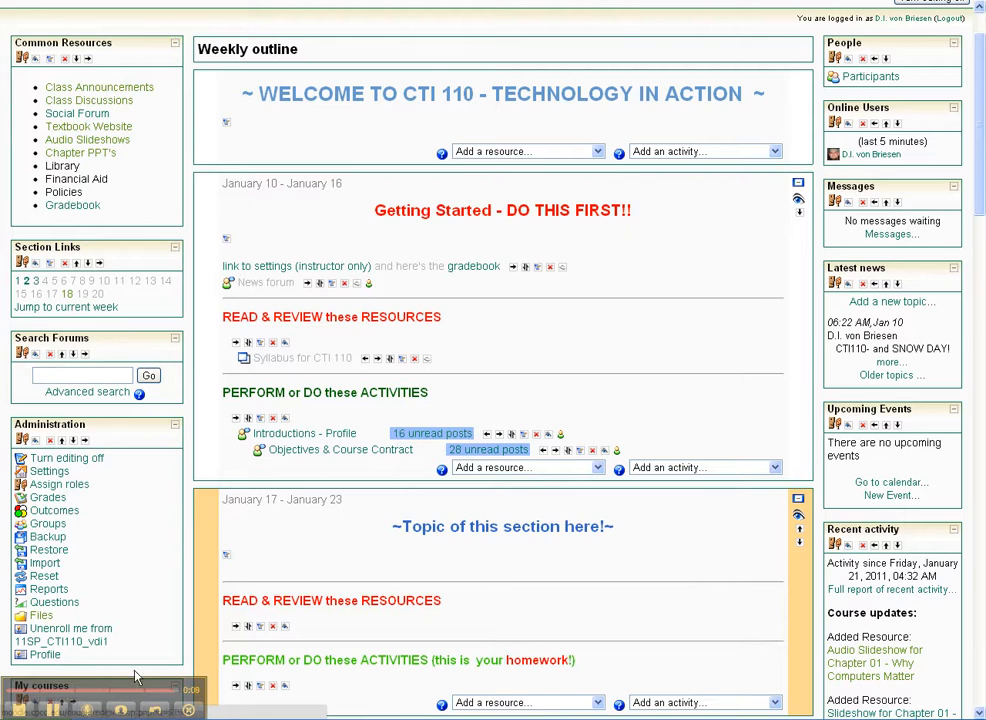